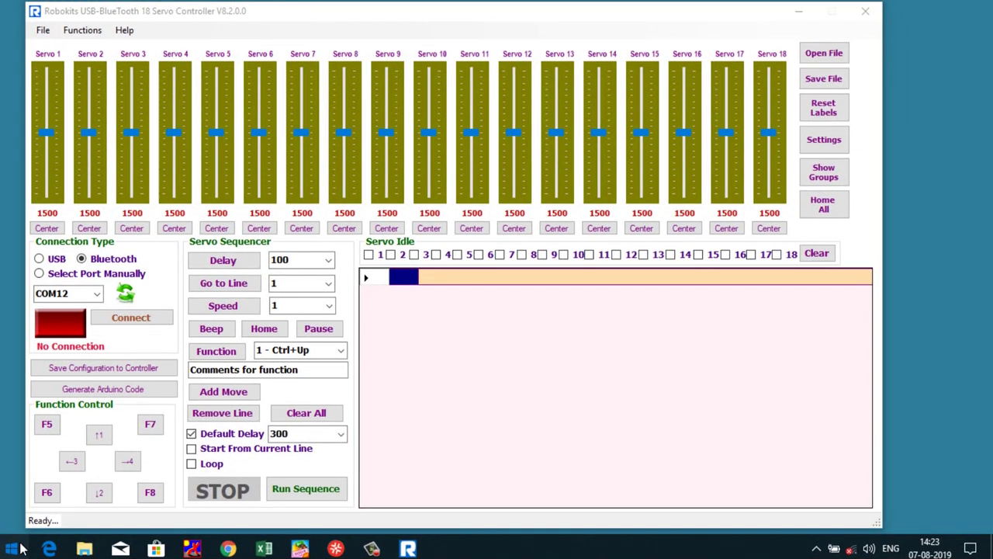
Step: Open the Windows Bluetooth and other devices settings and examine the list of paired devices
click(20, 546)
text(b)
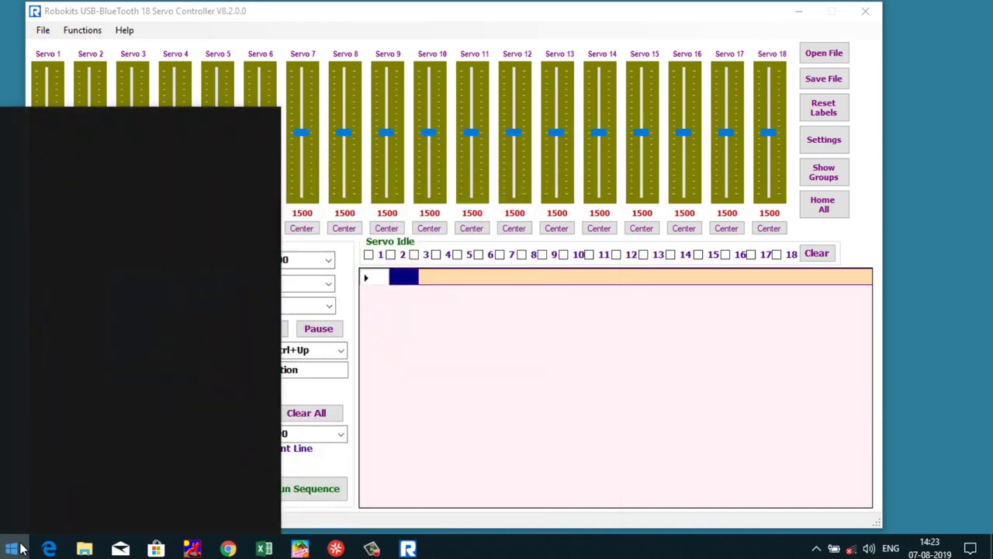
text(luet)
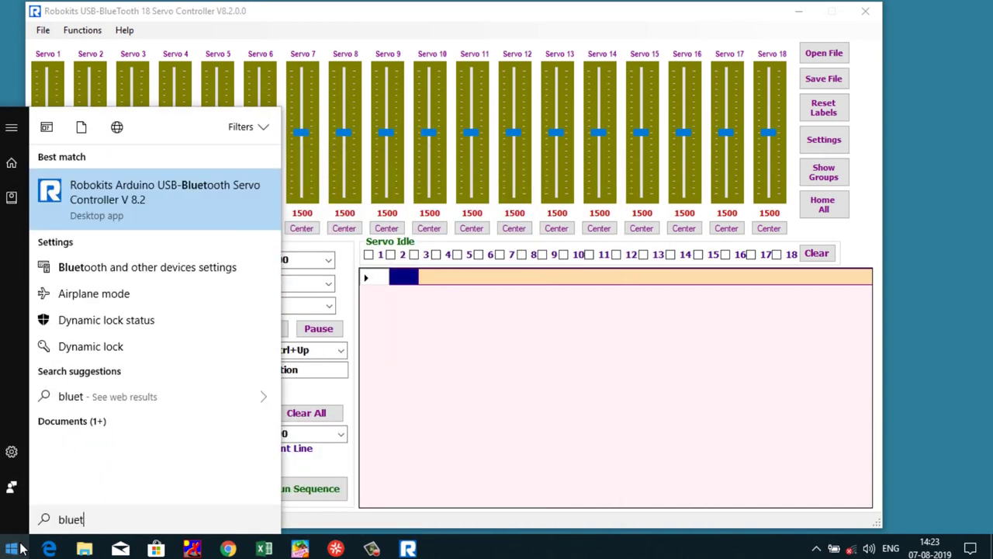
click(183, 273)
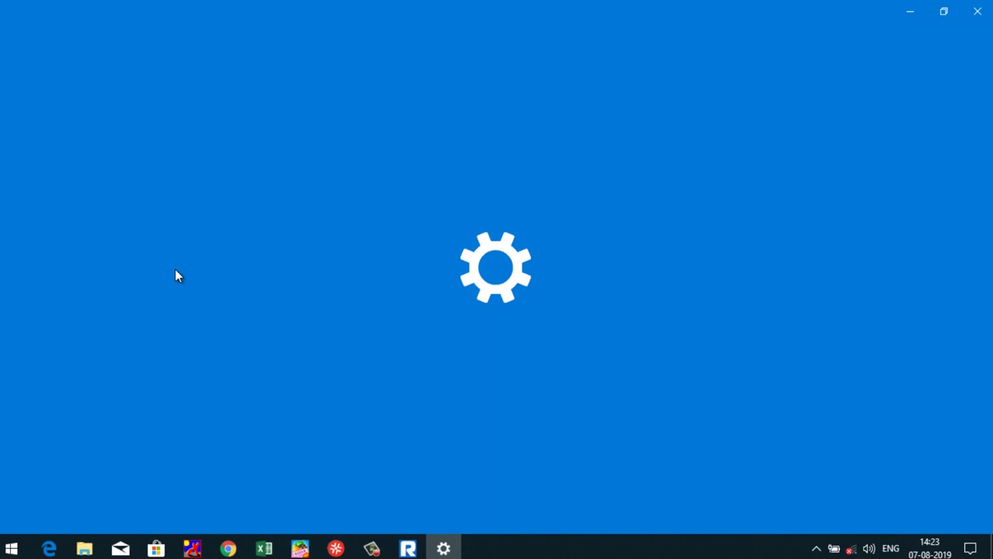
scroll(380, 326, down, 1)
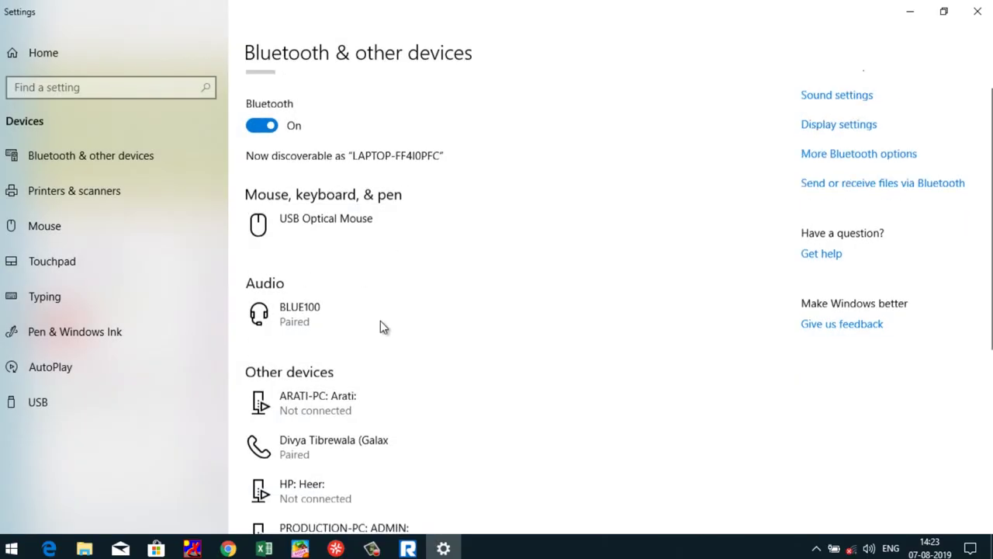
scroll(381, 326, down, 5)
click(362, 287)
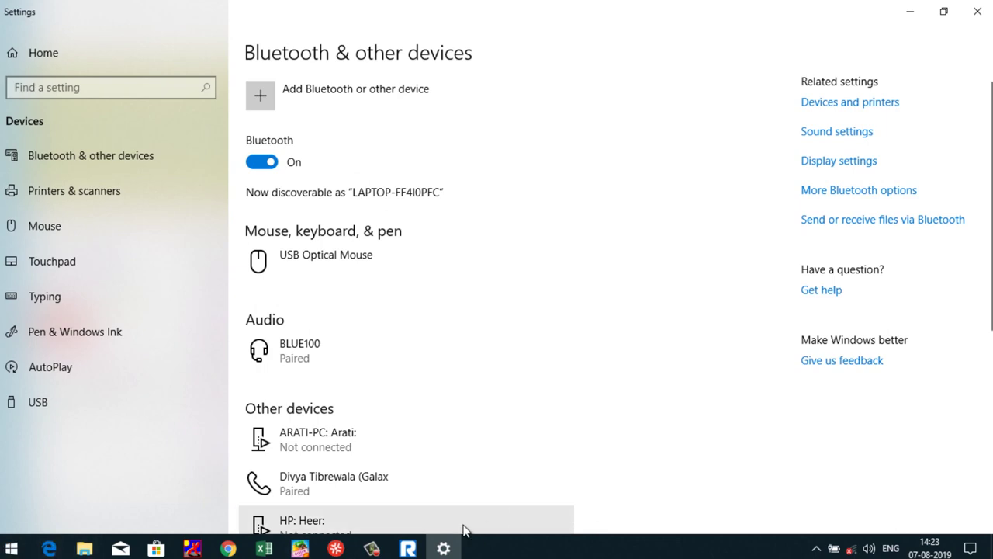
Step: Return to the Robokits servo controller and connect to the board over Bluetooth on COM12
click(407, 549)
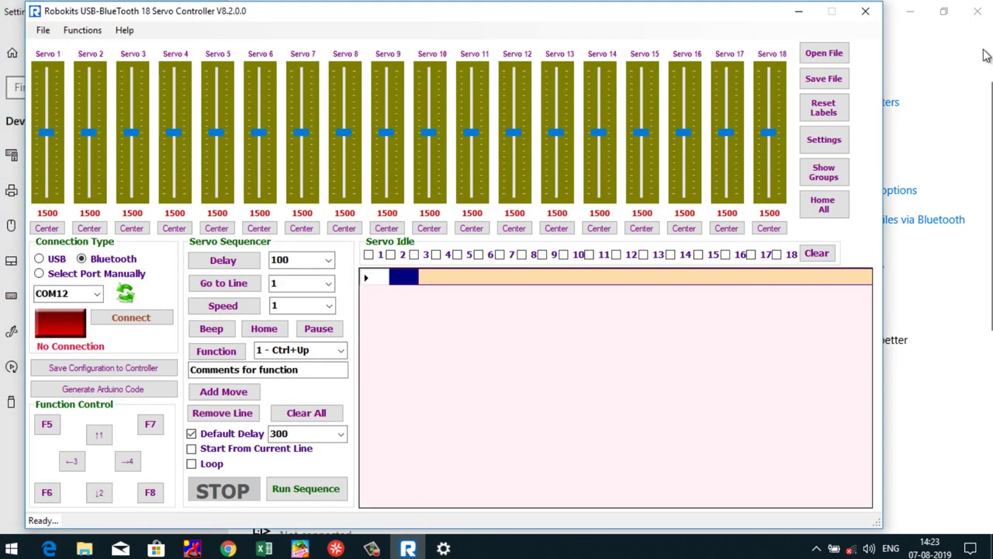
click(921, 9)
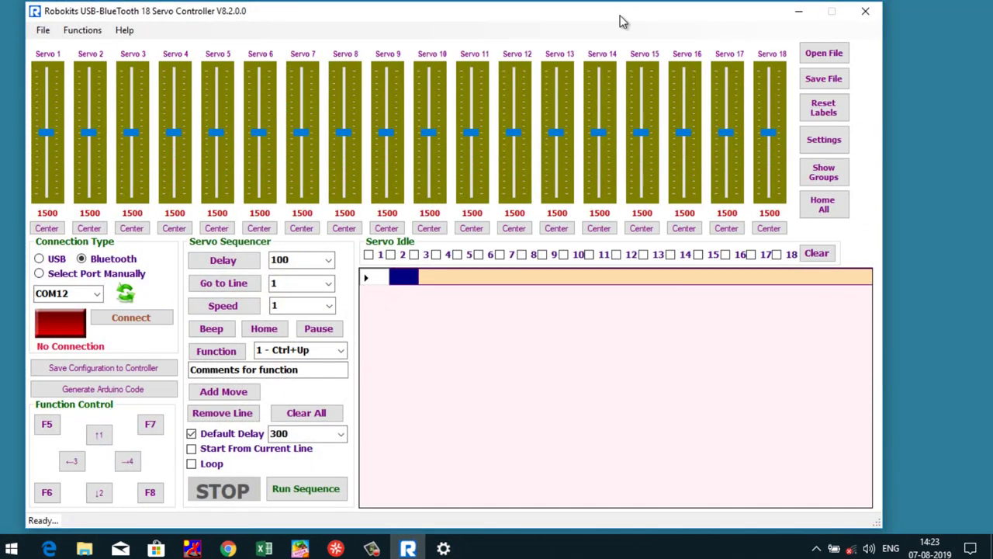
drag(621, 22, 663, 21)
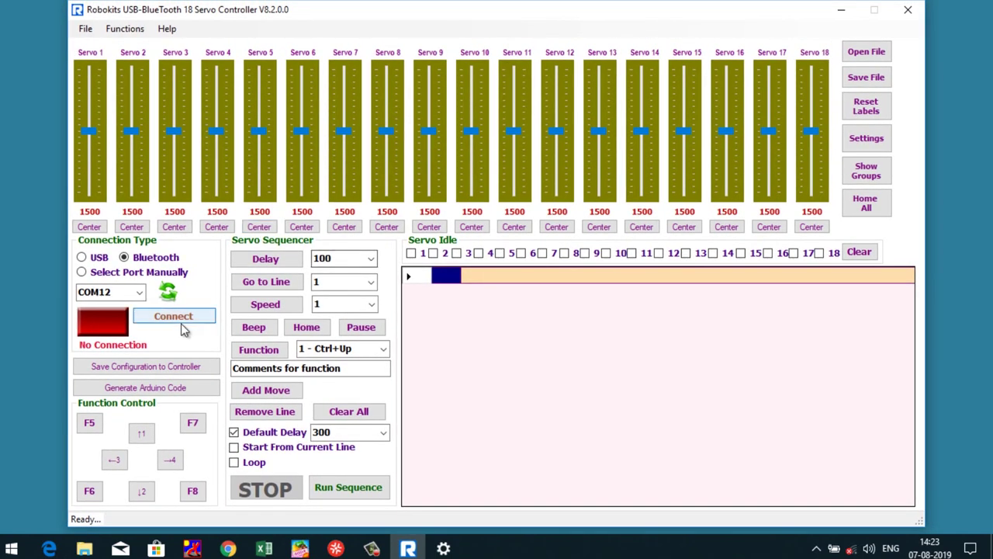
click(182, 316)
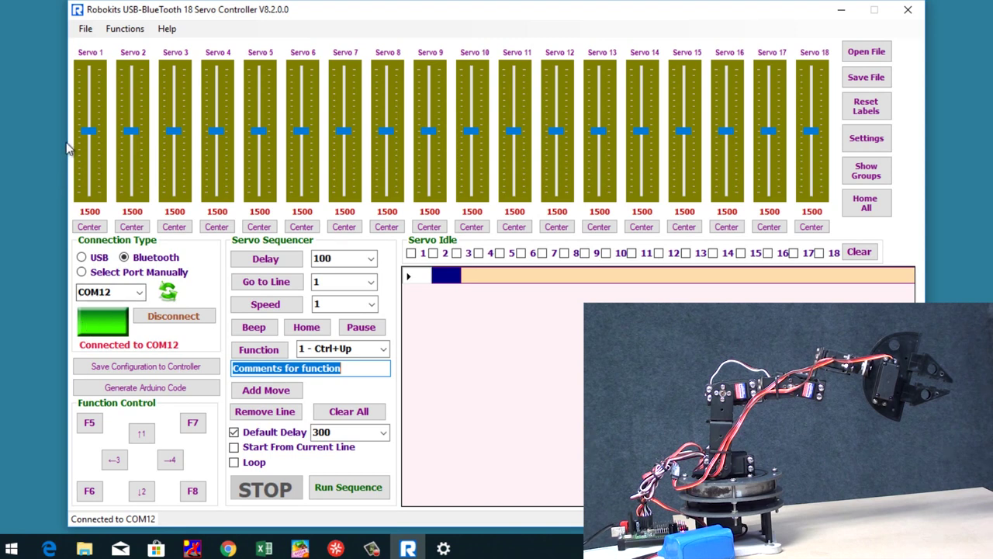
Step: Test Servo 1 by moving it to about 1290 and recentering it, and rename its label to "base motor"
drag(88, 130, 87, 149)
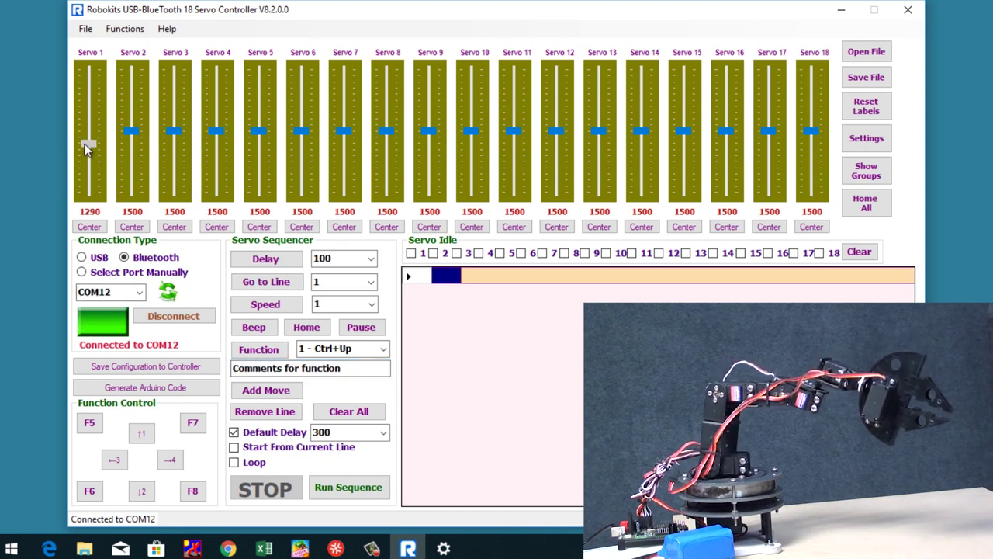
click(90, 223)
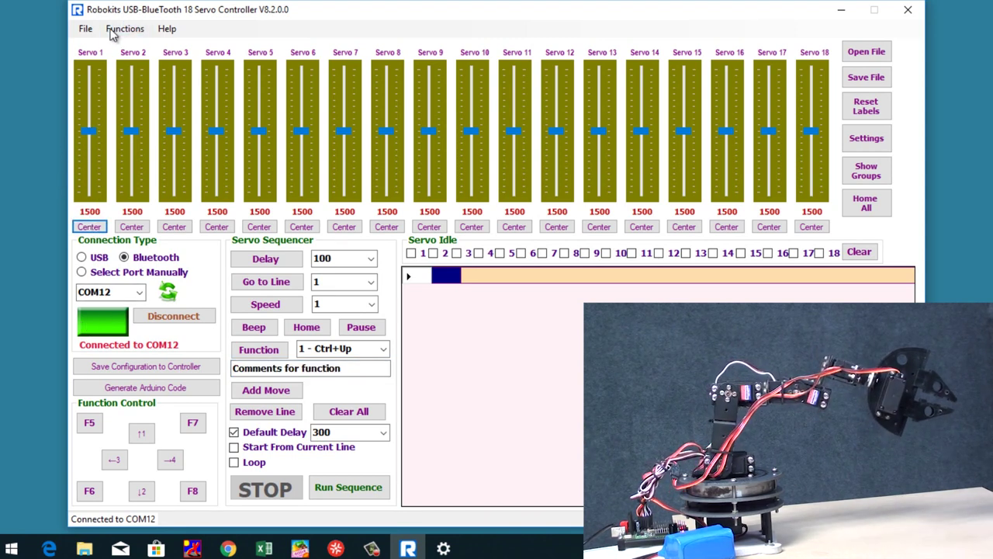
double_click(90, 52)
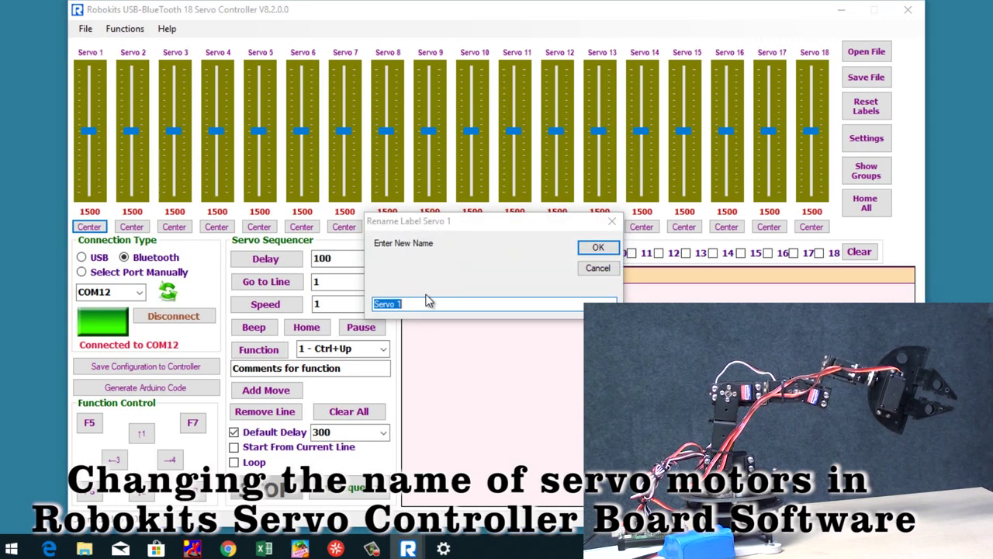
text(ba)
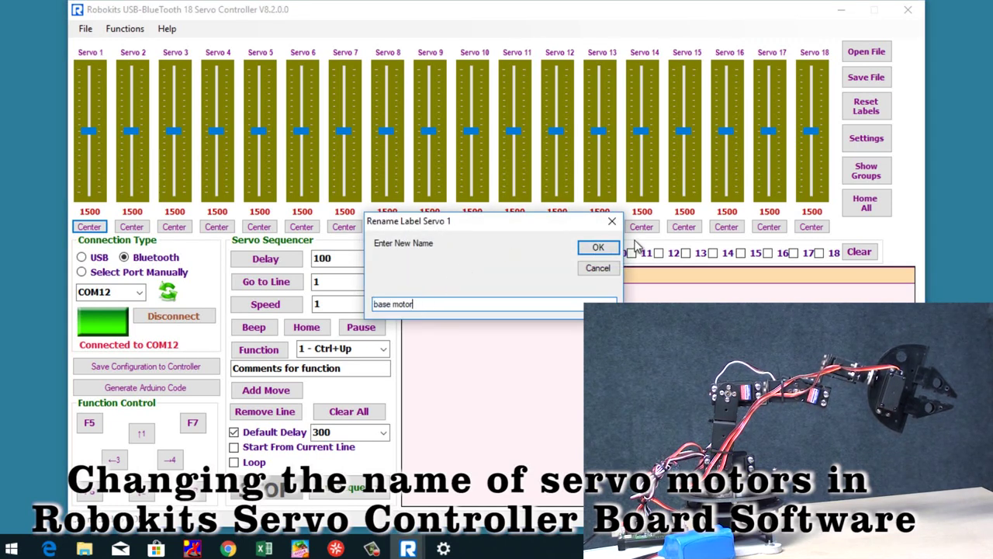
text(se motor)
click(597, 247)
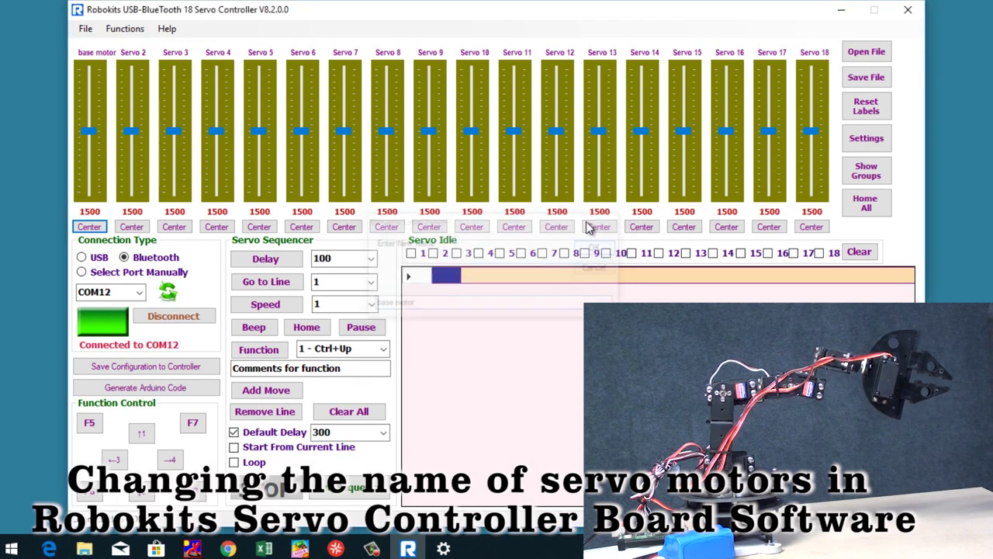
Step: Rename the Servo 5 label to "wrist" and the Servo 6 label to "jaw"
double_click(264, 52)
text(wrist)
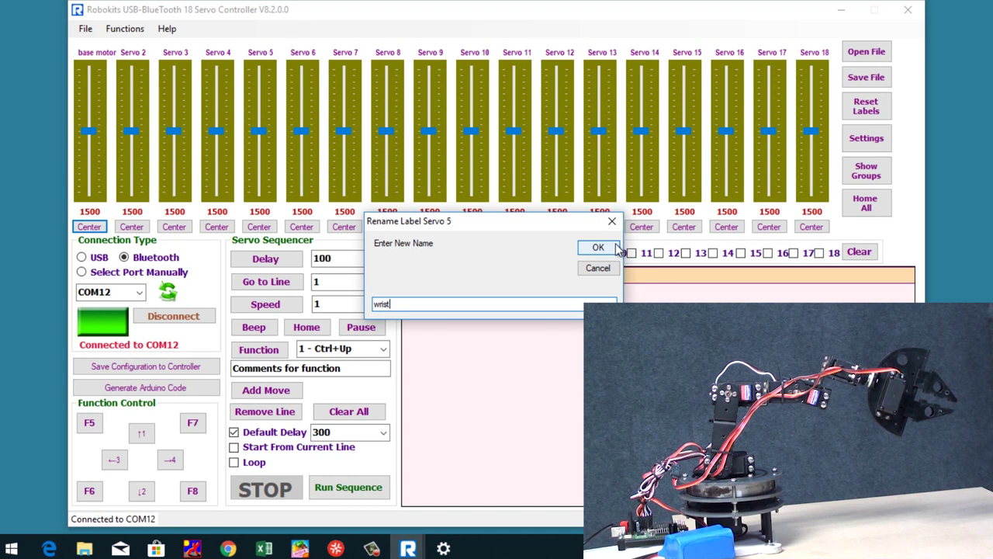
click(598, 247)
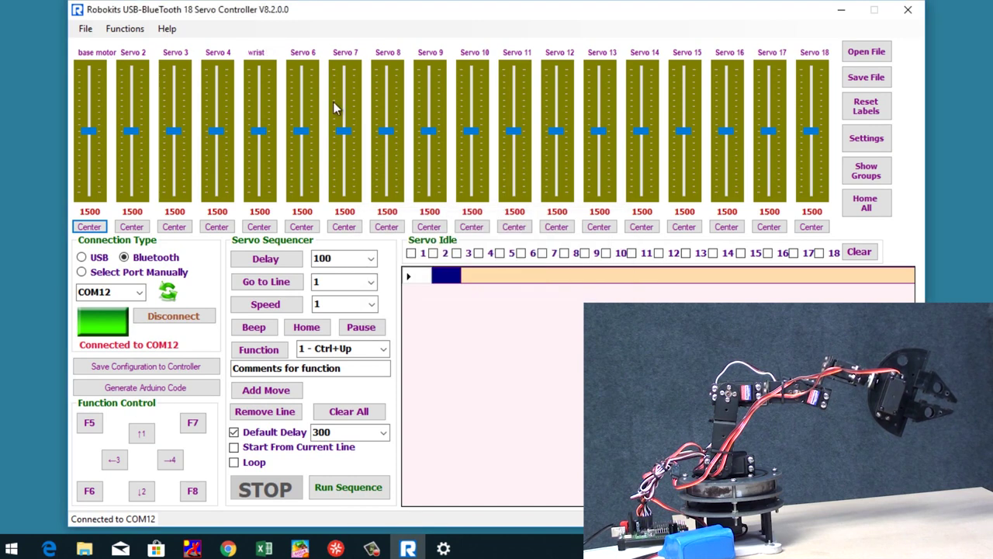
double_click(310, 52)
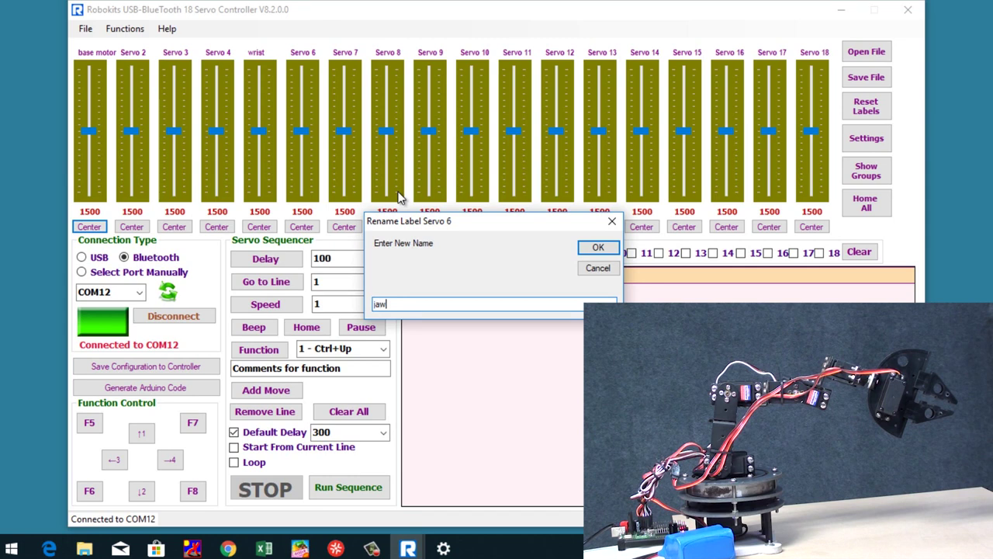
click(597, 247)
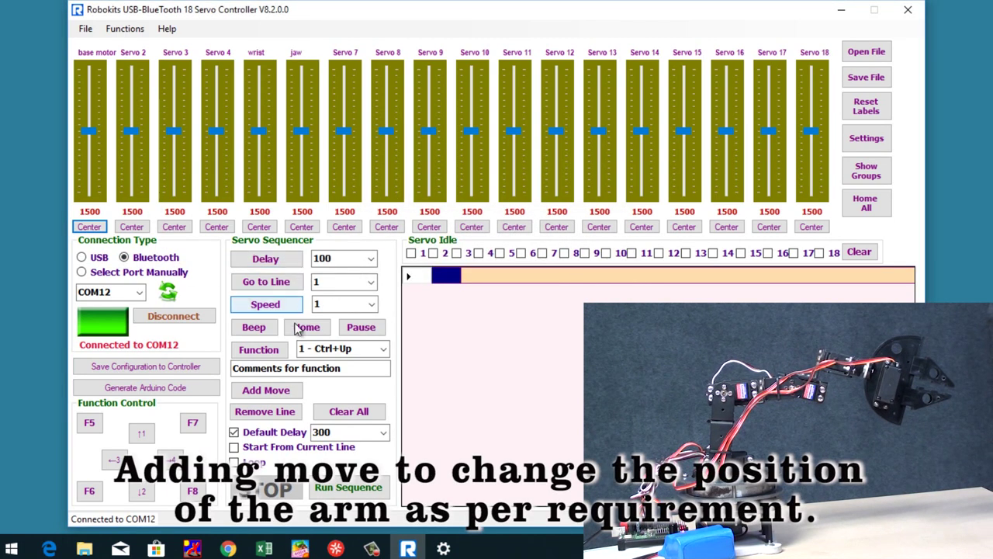
Step: Add sequence moves for all servos at 1500, the base motor at about 1171, and Servo 2 at about 1183
click(265, 389)
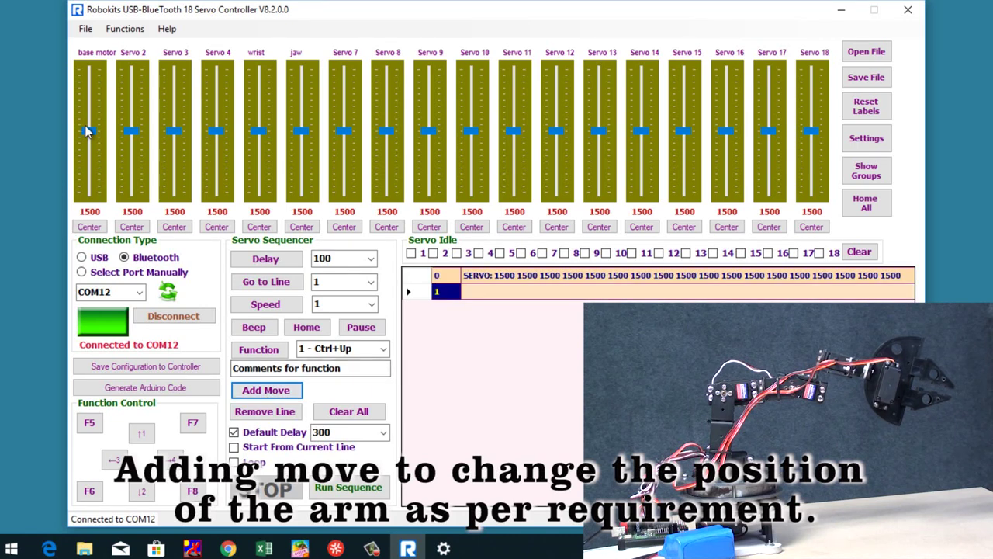
drag(87, 131, 89, 150)
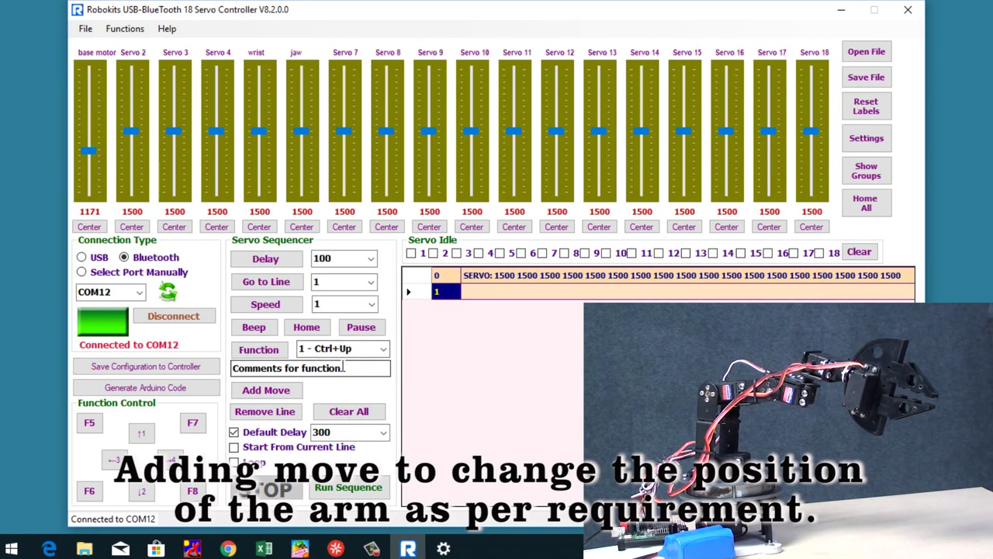
click(287, 393)
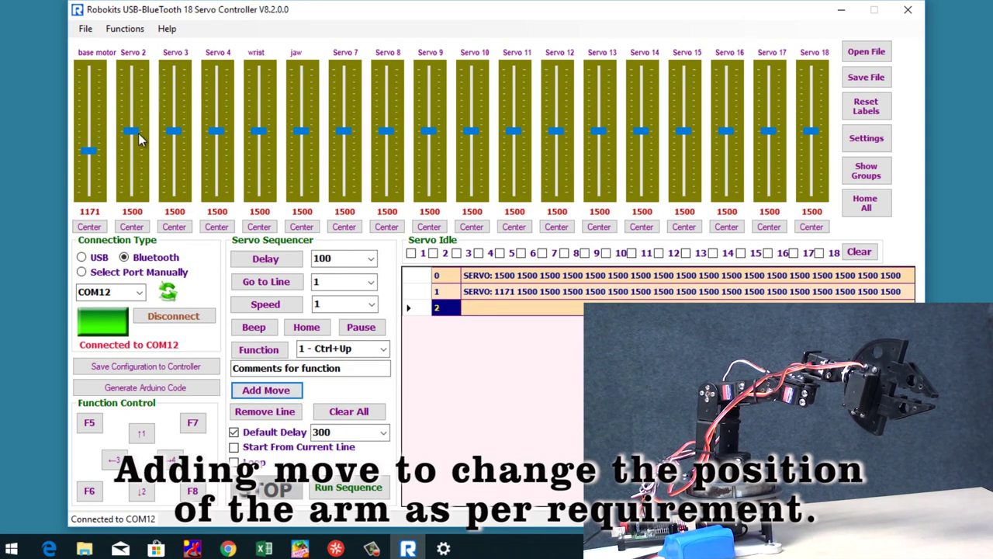
drag(132, 131, 131, 156)
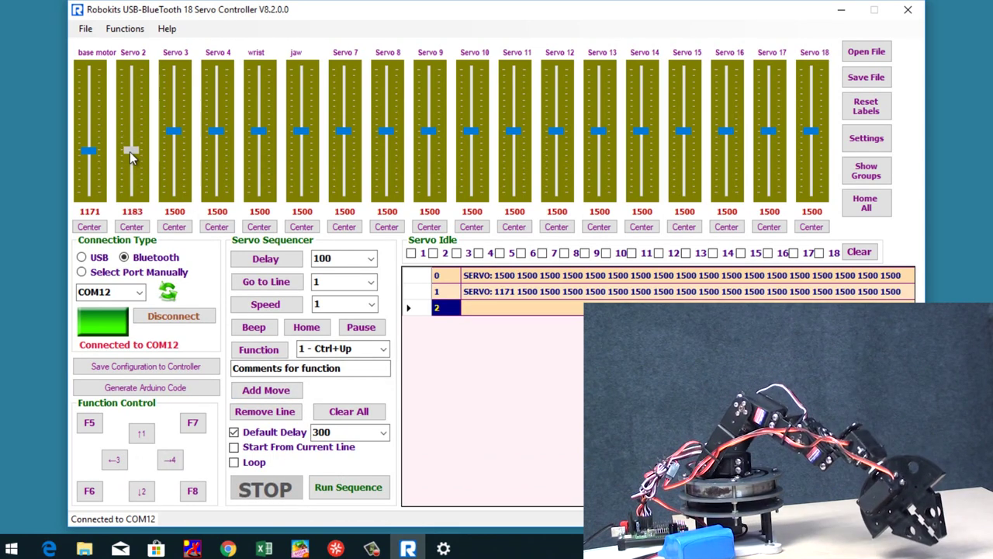
click(277, 395)
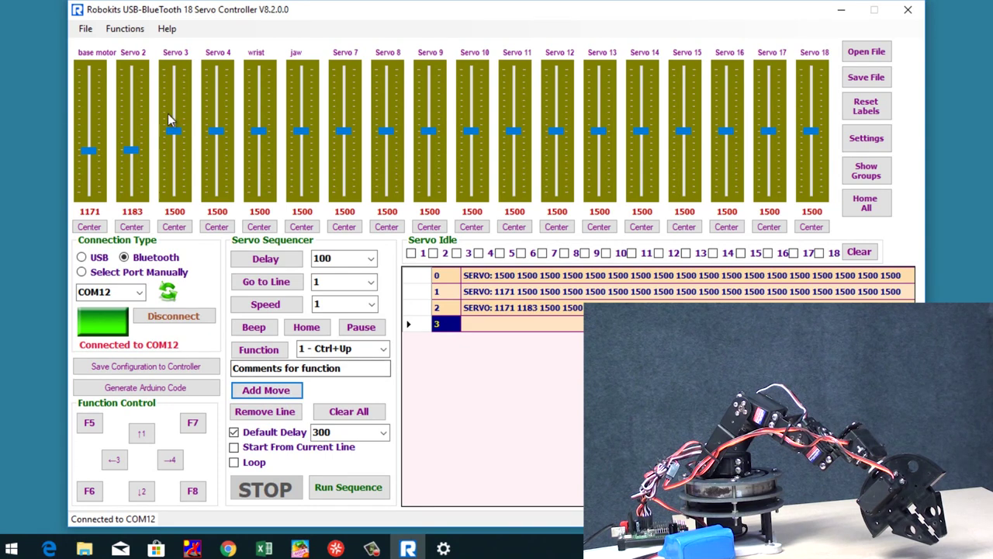
Step: Add a move with Servo 3 at about 1518 and the wrist at about 811, and another with the jaw at about 955
drag(175, 135, 174, 128)
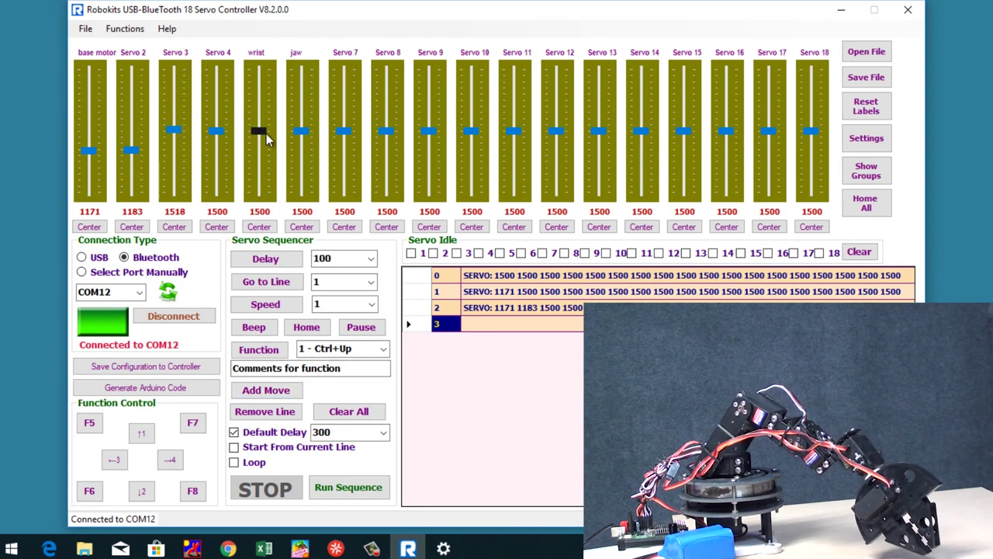
drag(262, 140, 259, 174)
click(264, 390)
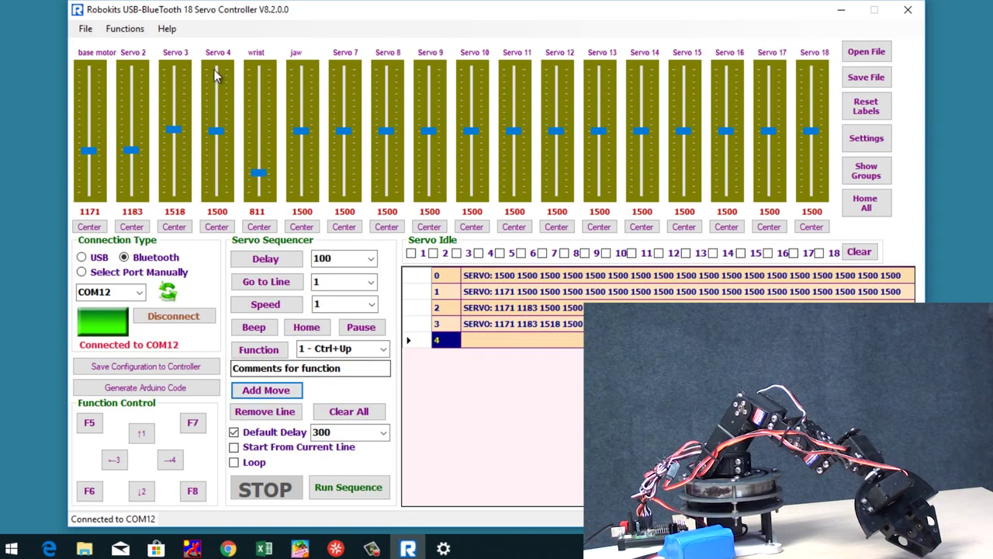
drag(300, 133, 304, 171)
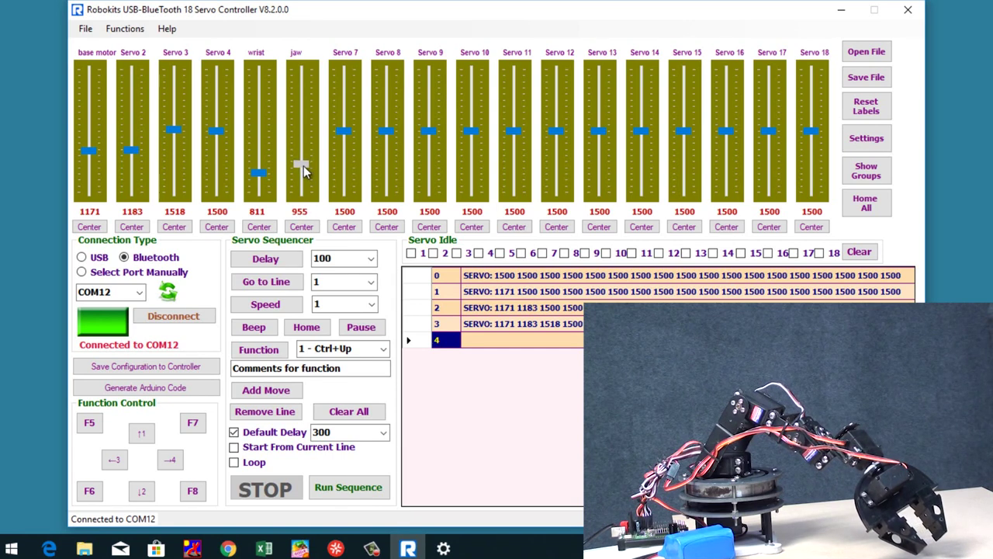
click(271, 389)
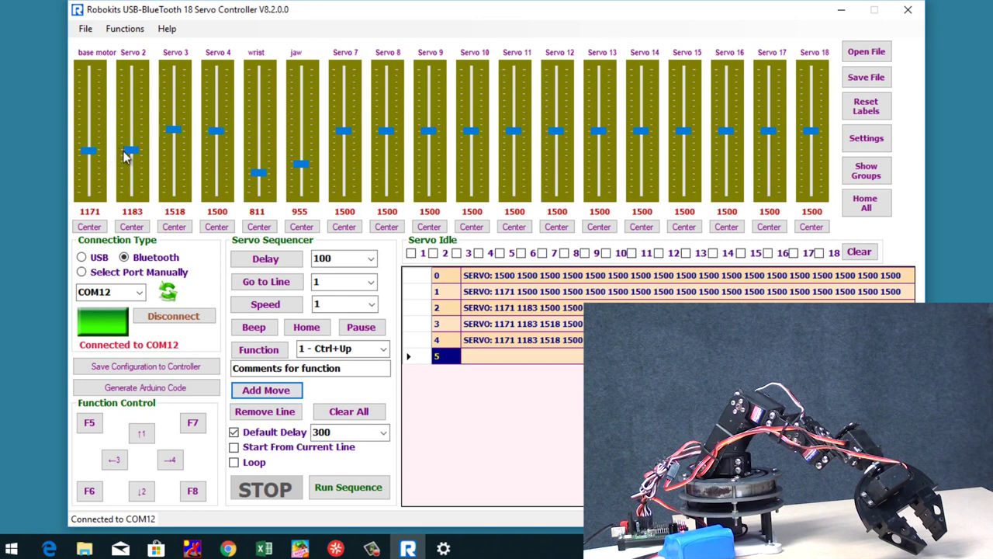
Step: Add a move with Servo 2 raised to about 1746 and another with Servo 3 at about 1805
drag(130, 154, 134, 119)
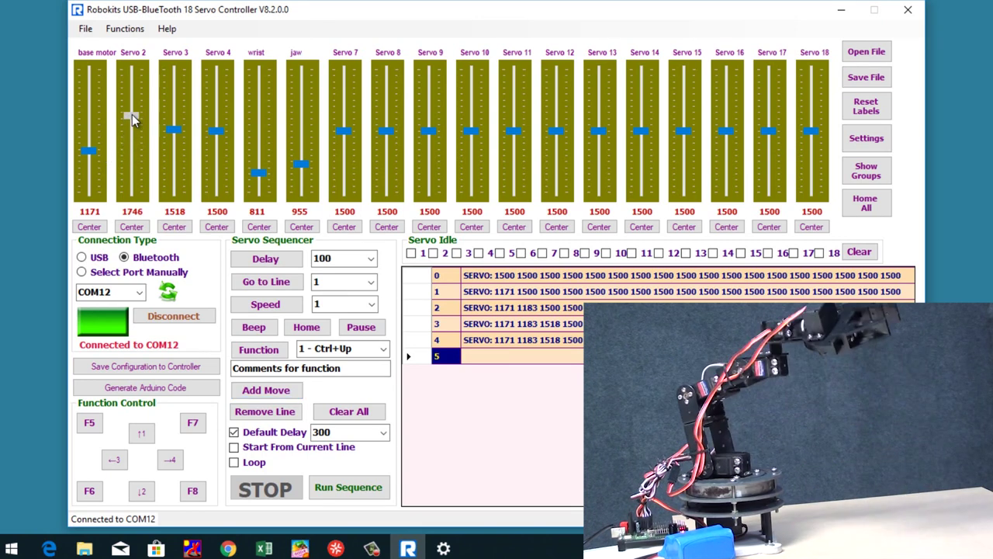
click(272, 392)
drag(174, 129, 173, 111)
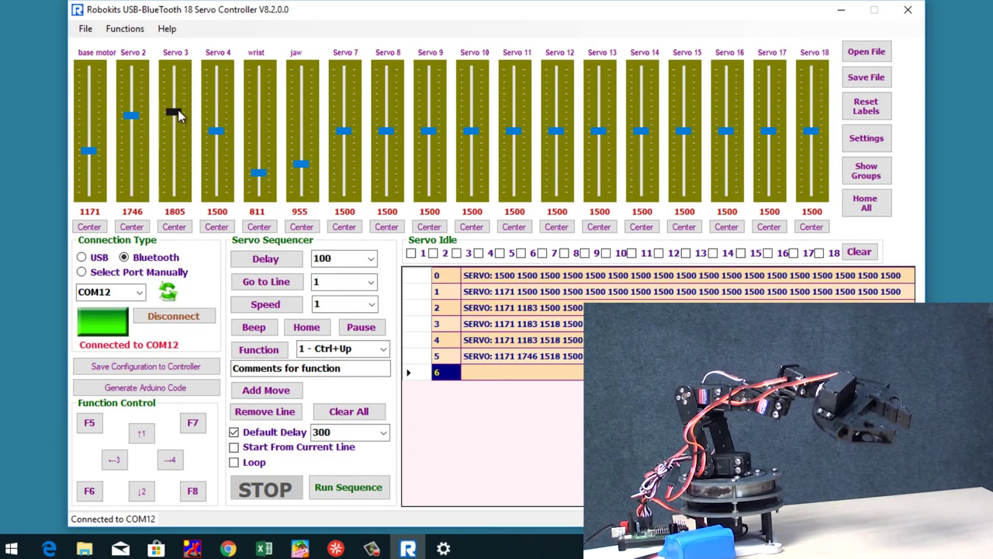
click(266, 389)
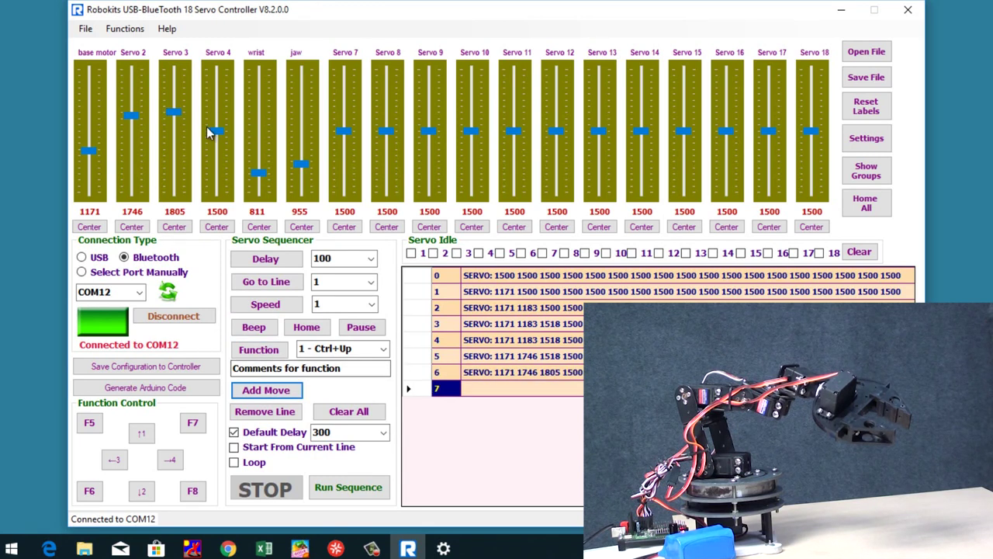
Step: Add a move with Servo 4 at about 1243 and another with the base motor turned to about 1913
drag(211, 132, 223, 112)
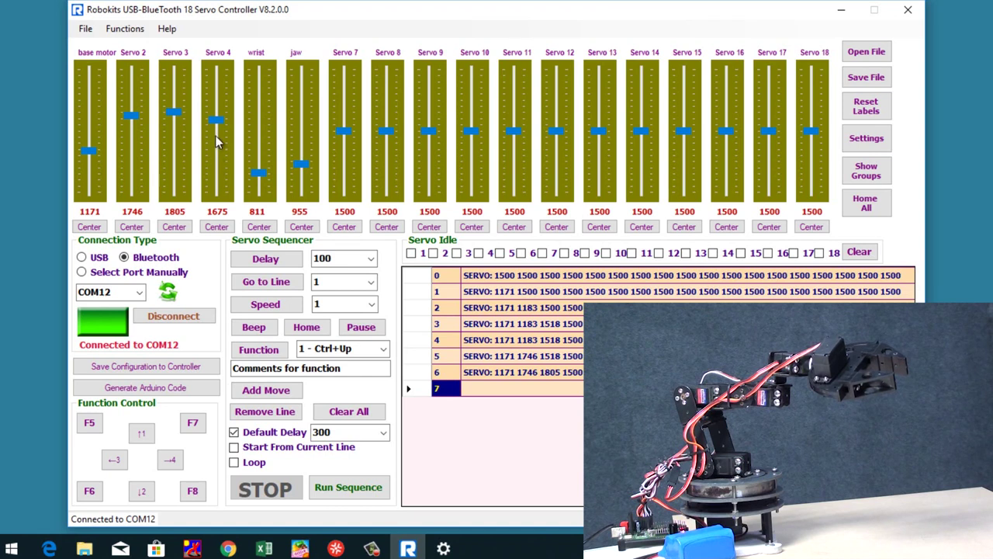
drag(220, 132, 215, 148)
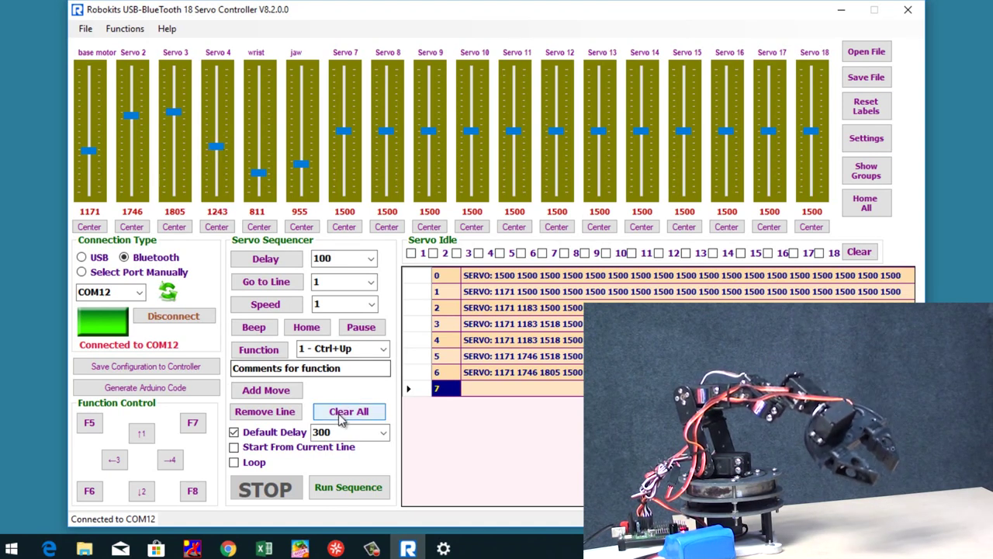
click(279, 396)
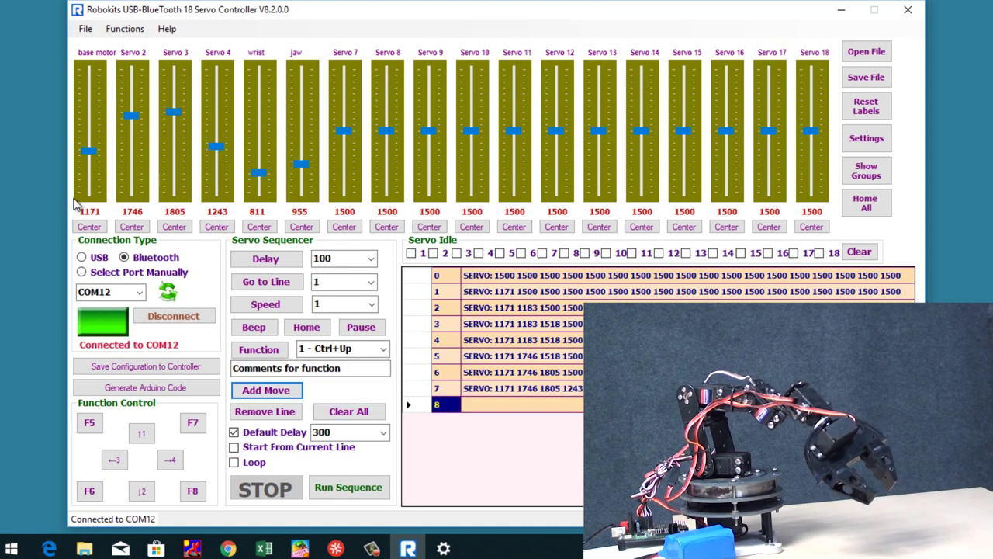
drag(87, 153, 111, 108)
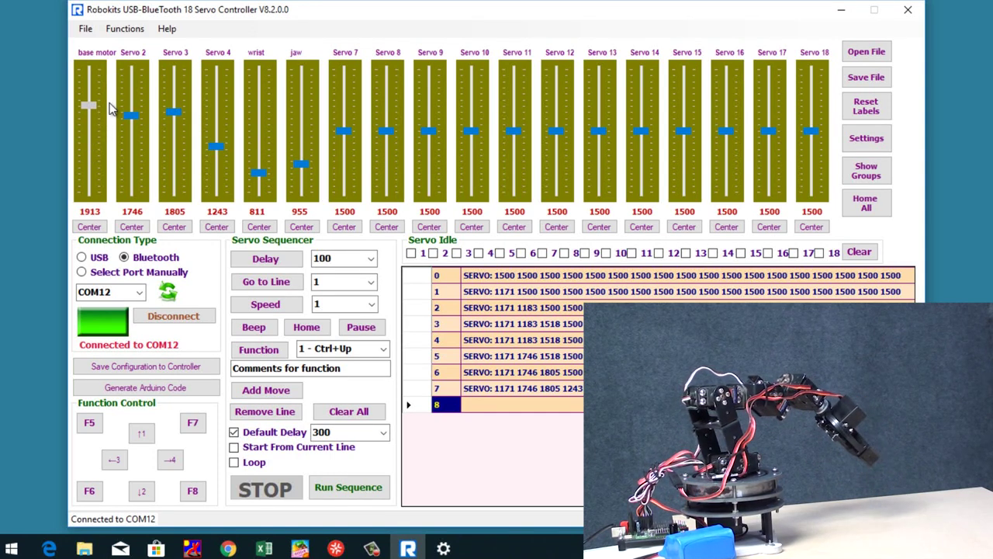
click(266, 391)
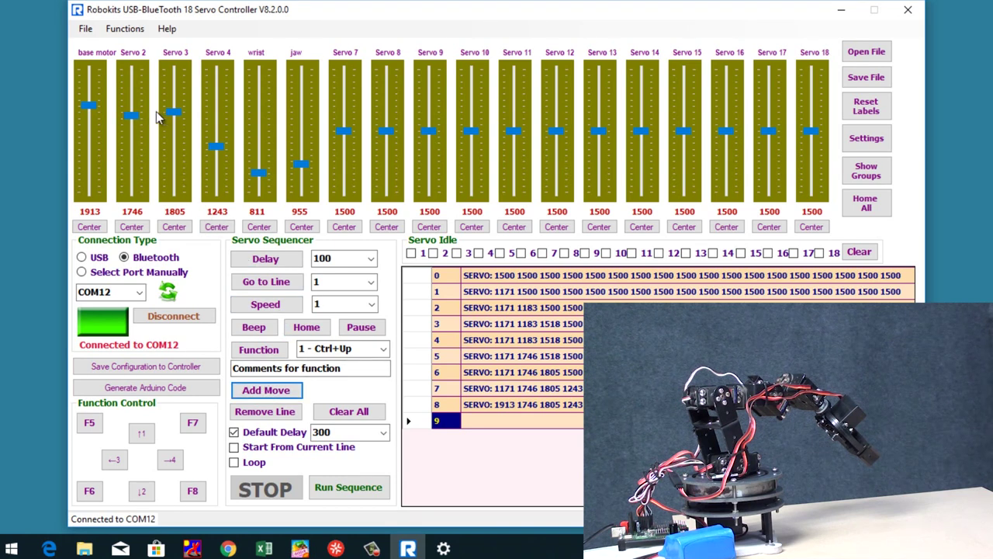
Step: Add a move with Servo 2 at about 1254, Servo 3 at about 1494 and Servo 4 at about 1410, and another with the jaw at about 1422
drag(142, 119, 132, 146)
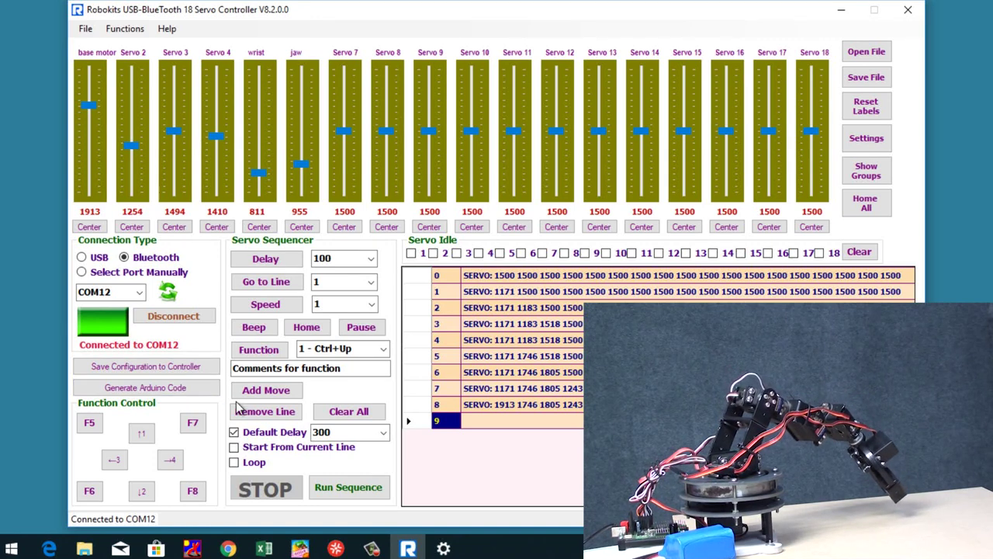
click(262, 389)
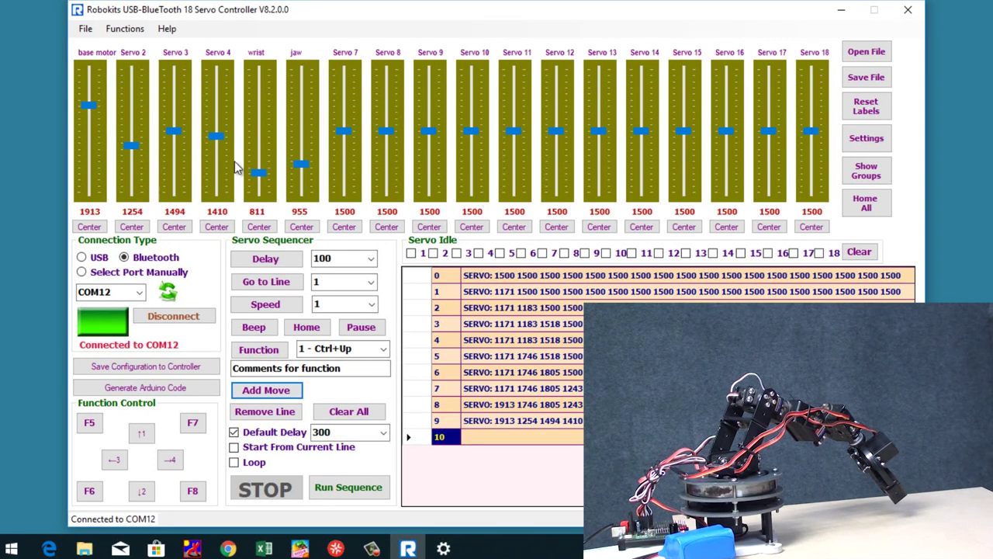
drag(303, 169, 303, 143)
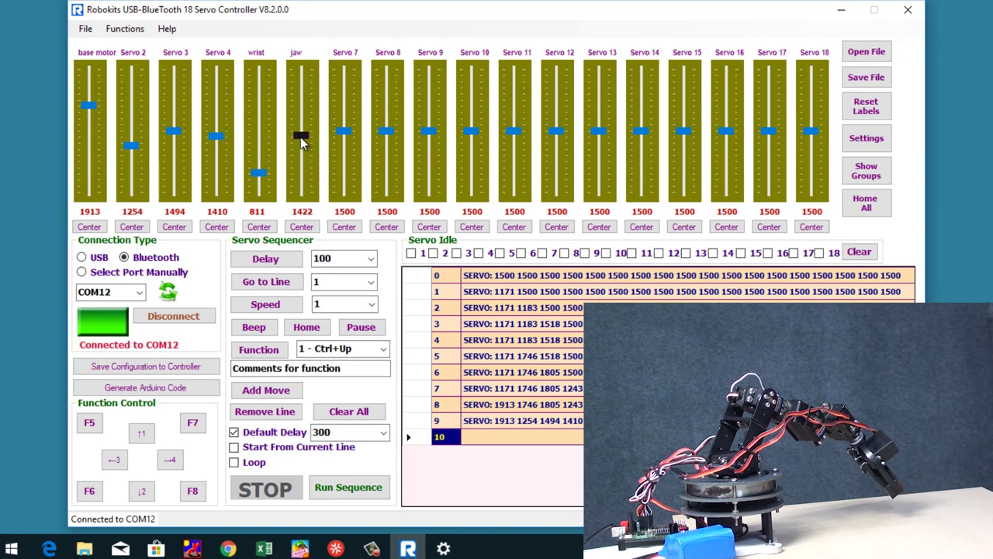
click(262, 390)
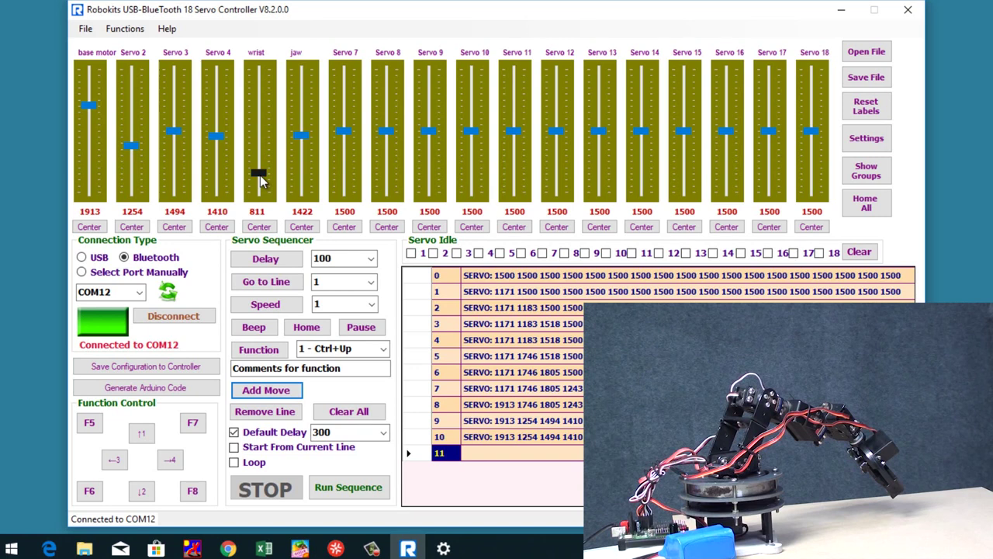
Step: Add a move with Servo 2 raised to about 1662
drag(132, 147, 132, 146)
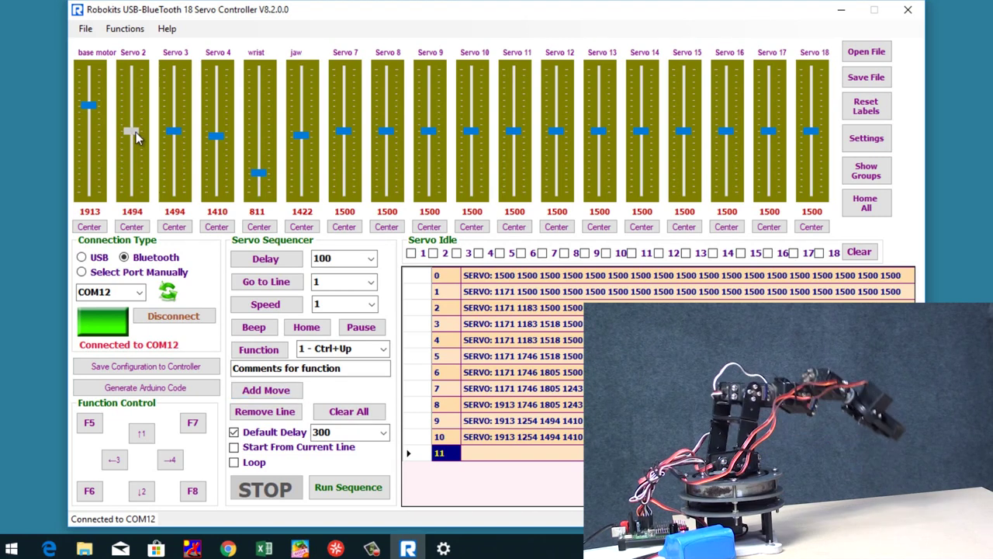
drag(135, 138, 133, 122)
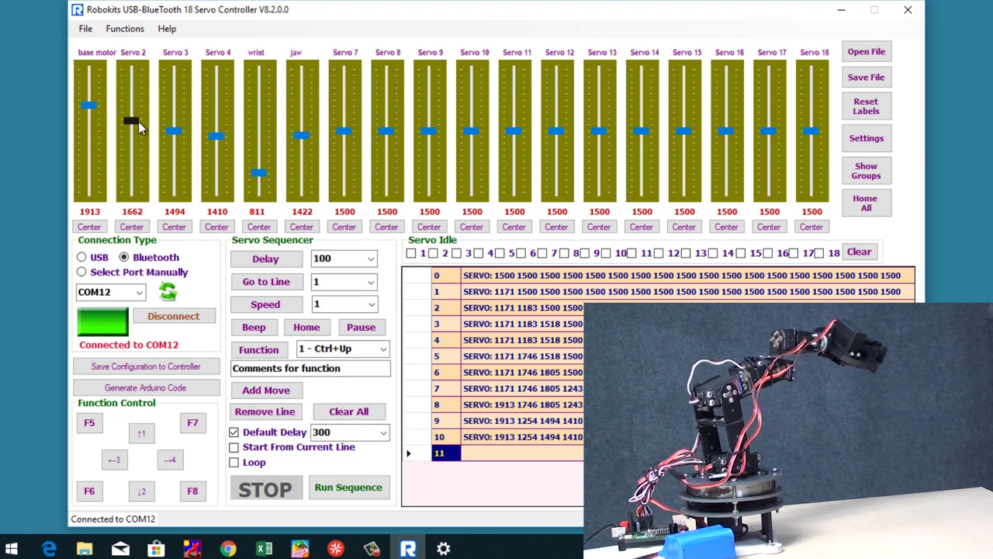
click(289, 392)
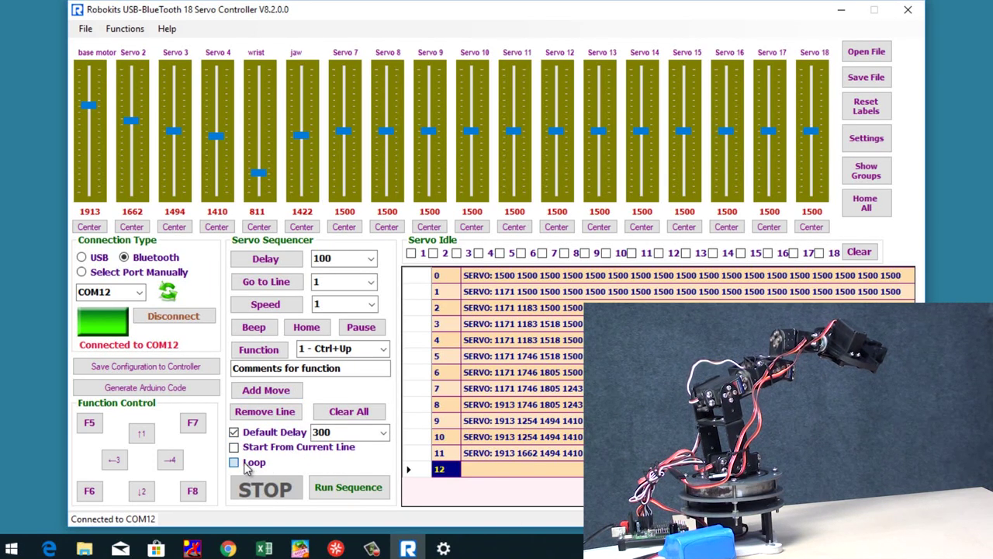
Step: Turn on looping, run the full move sequence on the arm, and stop it
click(334, 493)
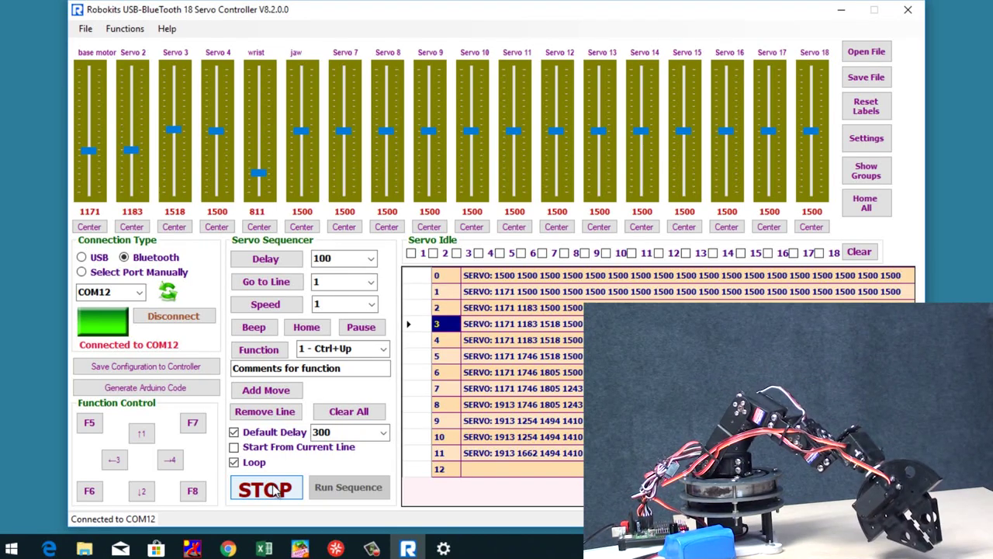
click(273, 489)
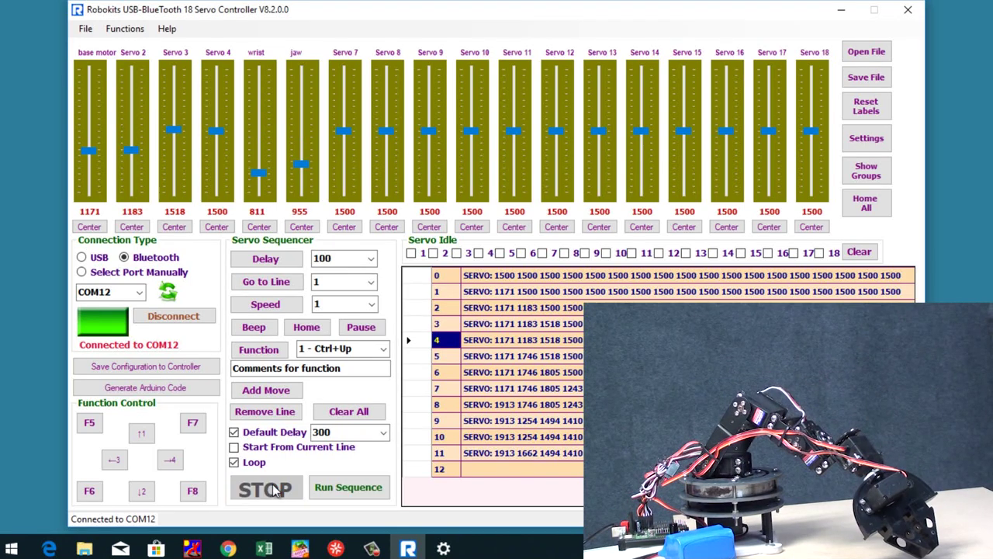
Step: Play the moves on lines 0, 1 and 2 of the sequence individually on the arm
click(485, 280)
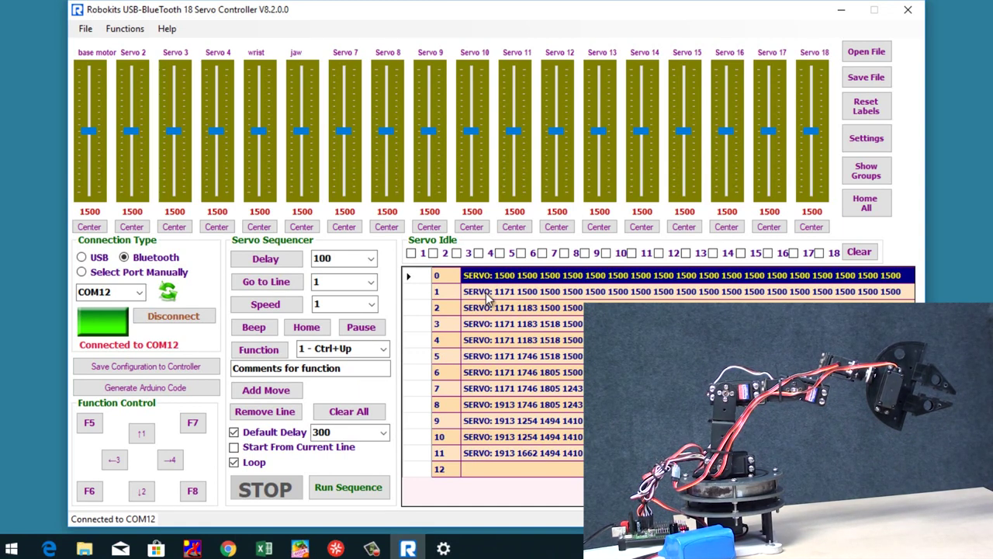
click(487, 294)
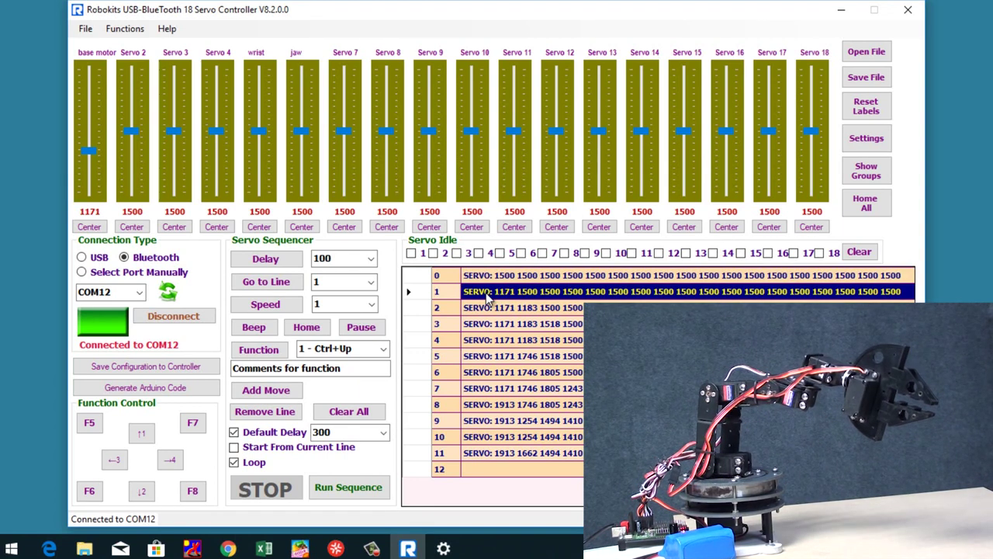
click(493, 309)
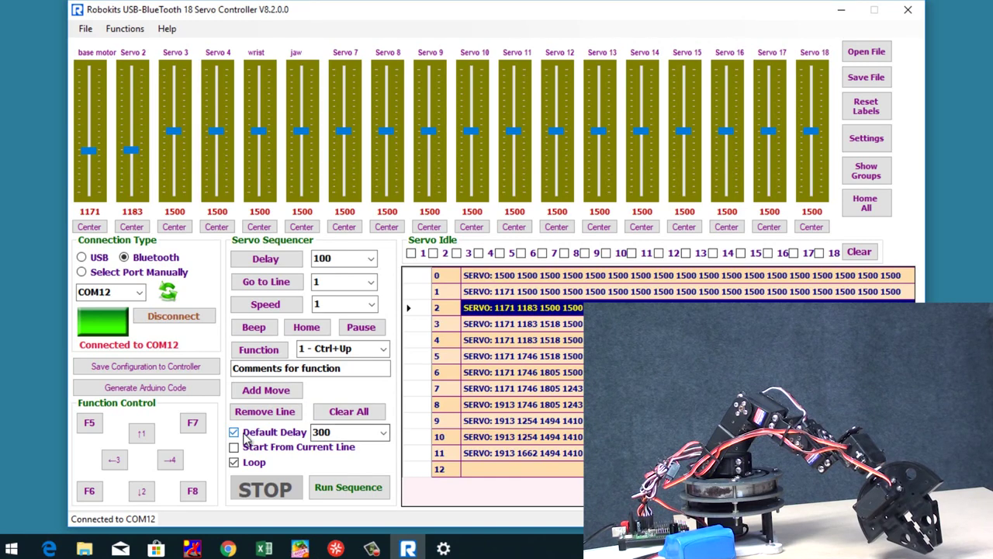
Step: Set the default delay to 500 and run the sequence to test the timing, stopping it partway
click(383, 433)
click(365, 495)
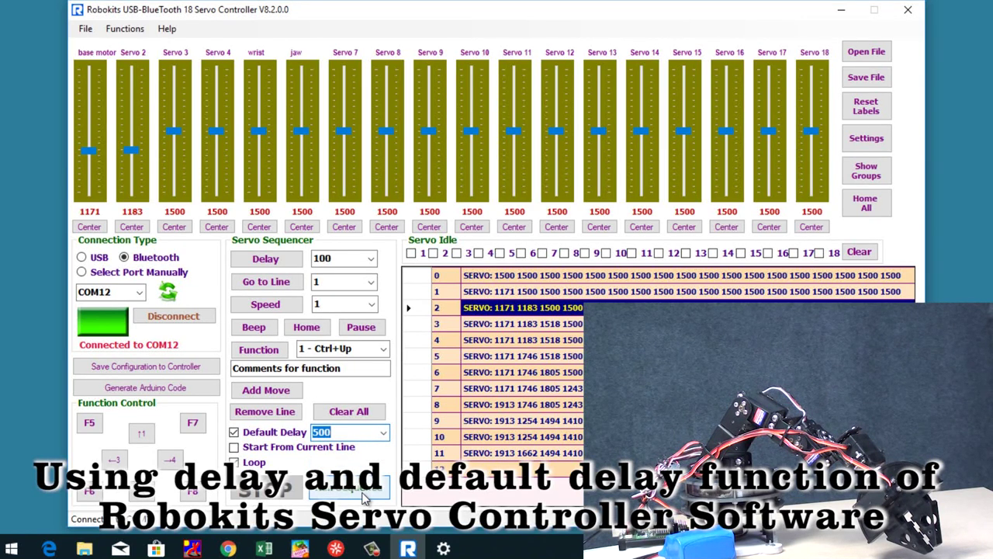
click(351, 493)
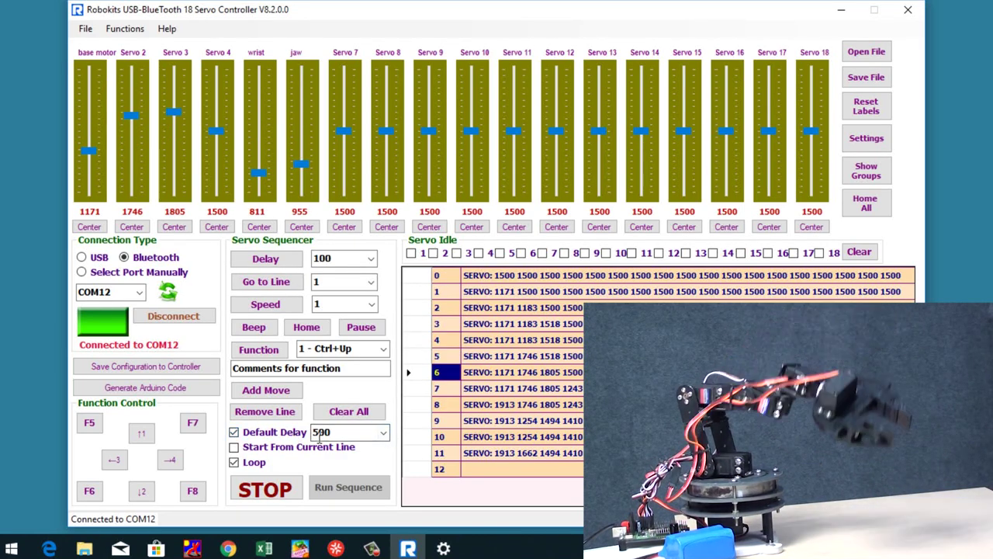
click(283, 499)
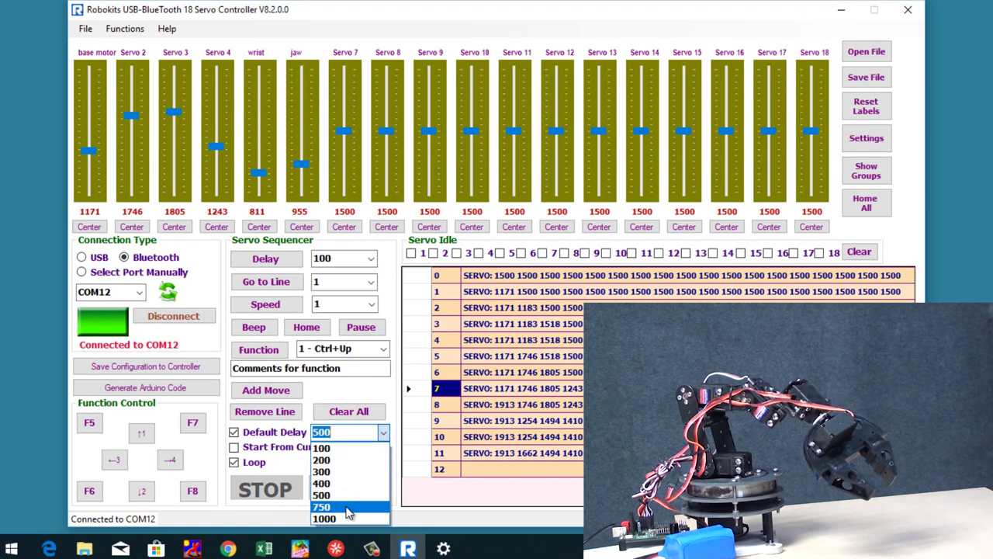
Step: Set the default delay to 1000 and run the sequence to test the slower timing, stopping it partway
click(332, 517)
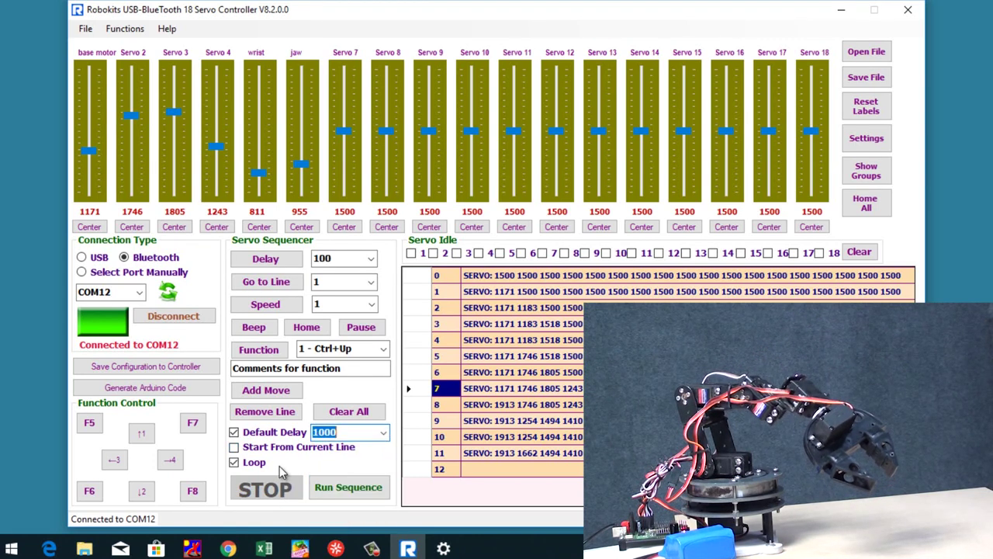
click(337, 490)
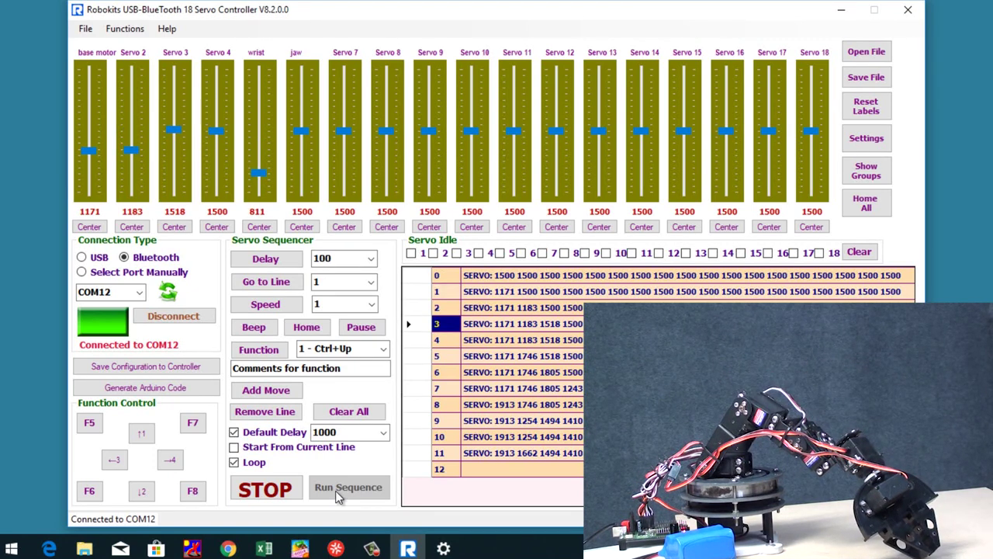
click(271, 493)
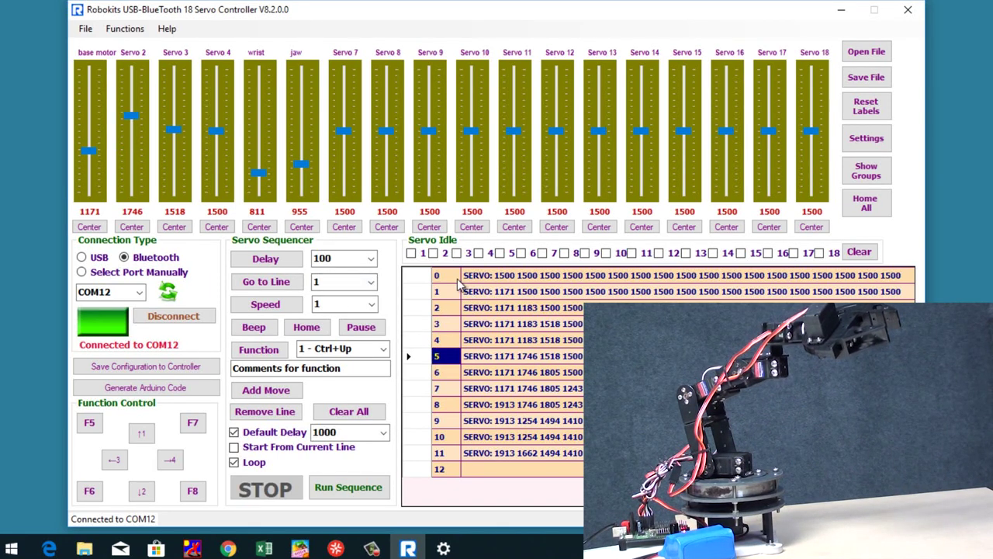
Step: Insert a delay of 100 before the move on line 1 and test the looping sequence with the default delay turned off
click(439, 295)
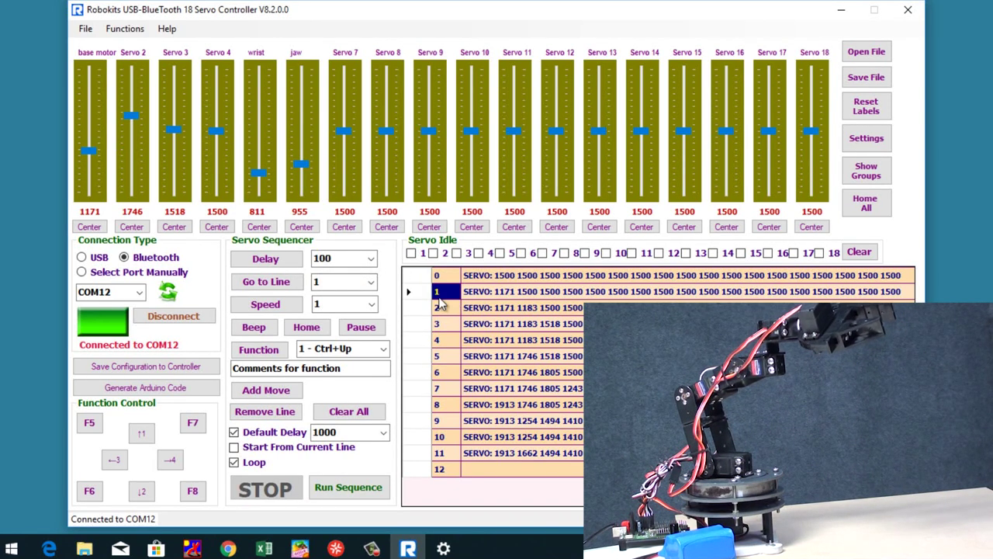
click(270, 258)
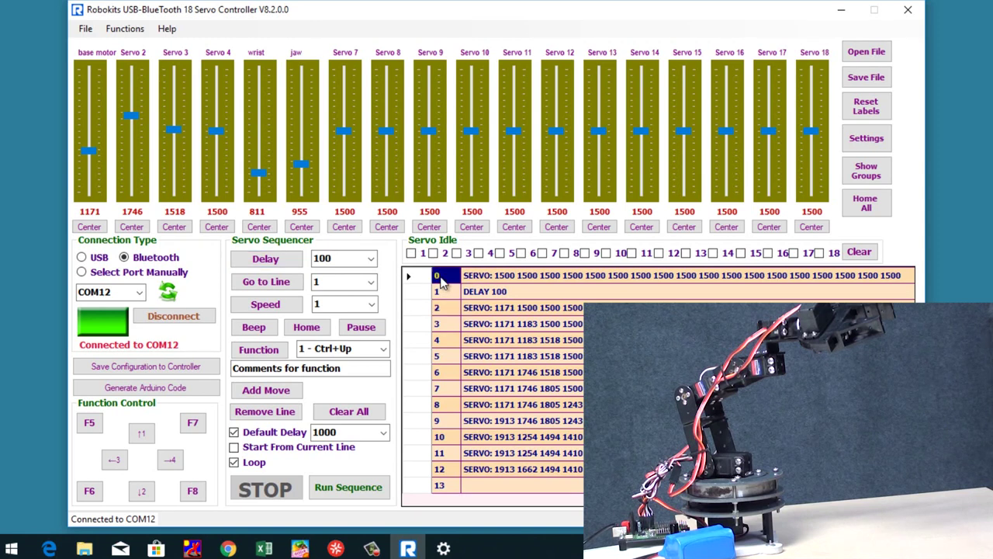
click(361, 487)
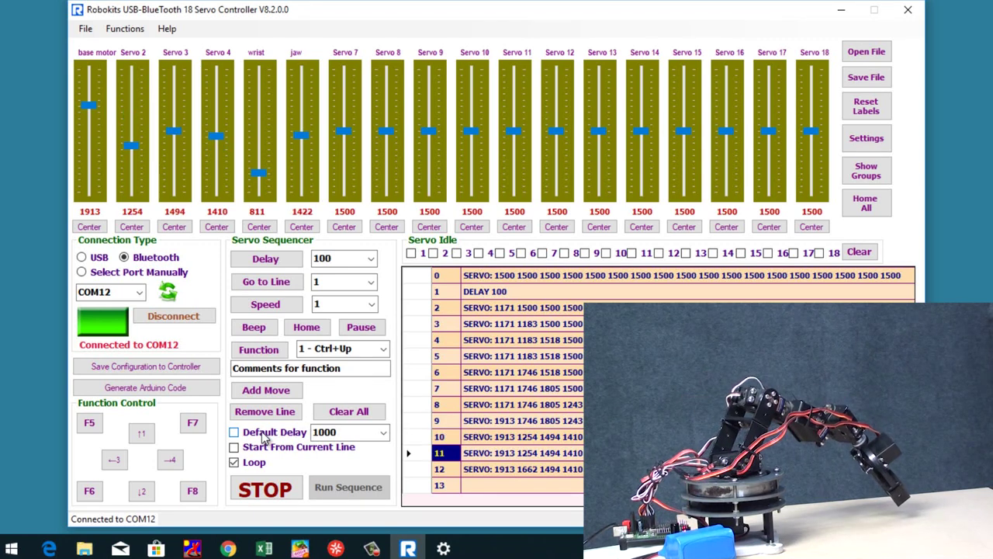
click(265, 488)
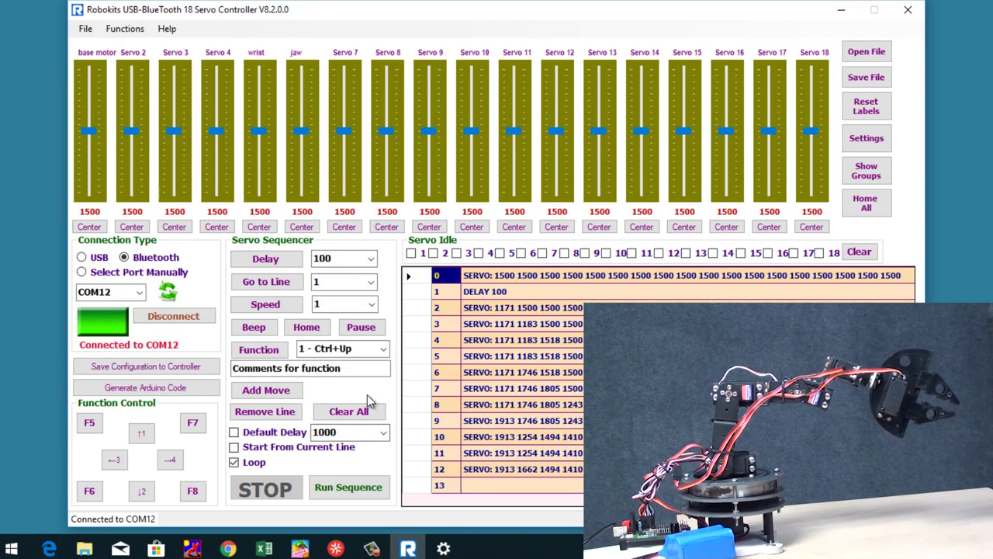
Step: Delete the DELAY 100 line from the sequence
click(469, 293)
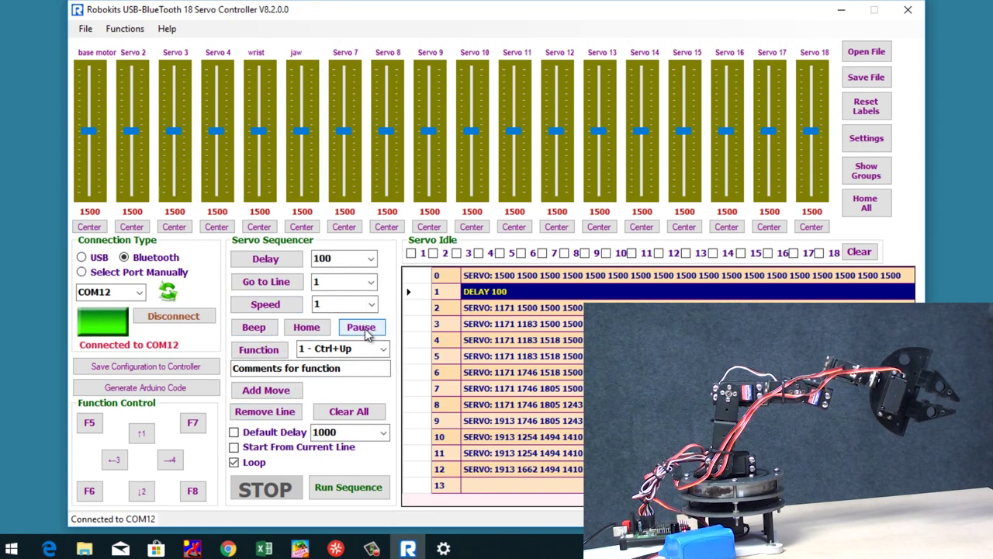
key(Delete)
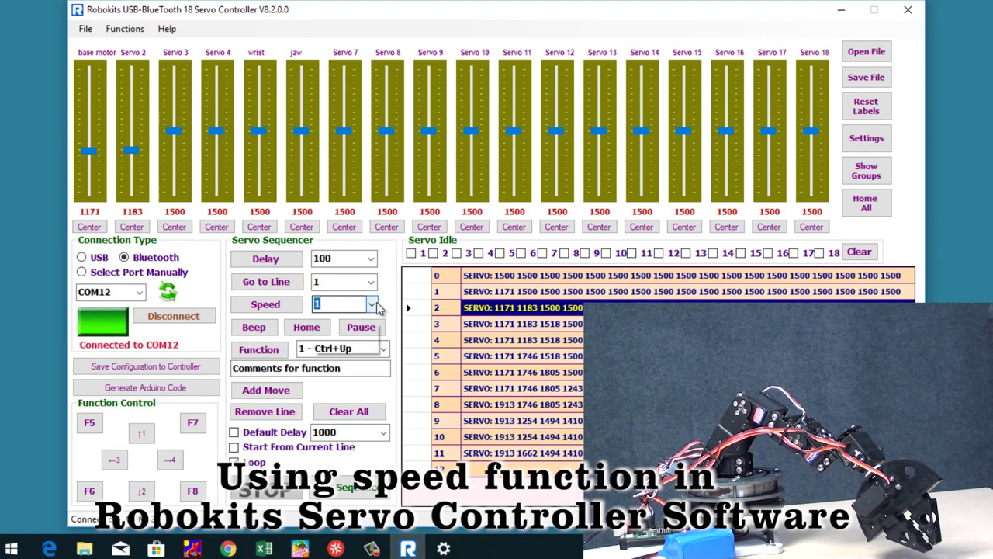
Step: Insert a speed command of 60 before the move on line 2
click(376, 308)
drag(373, 97, 363, 233)
click(341, 183)
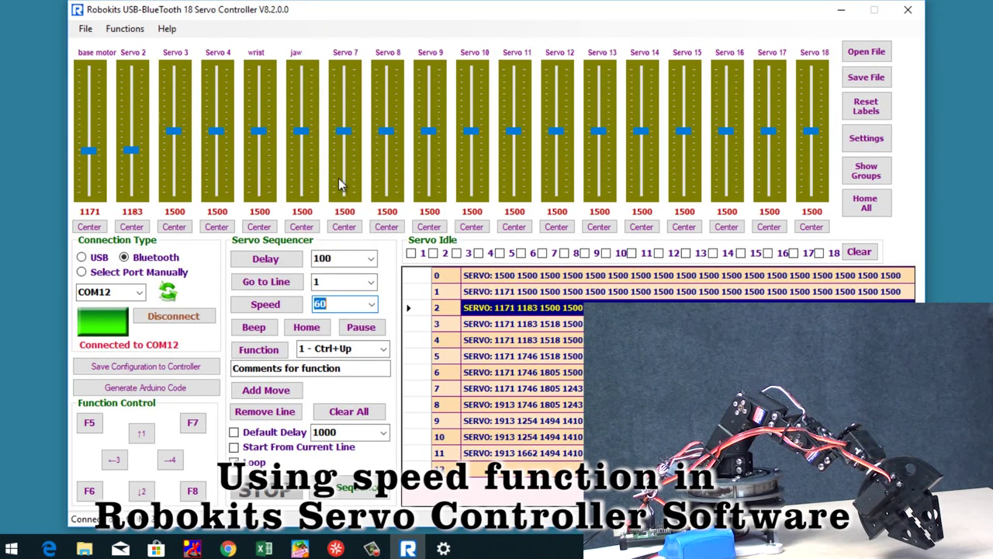
click(273, 308)
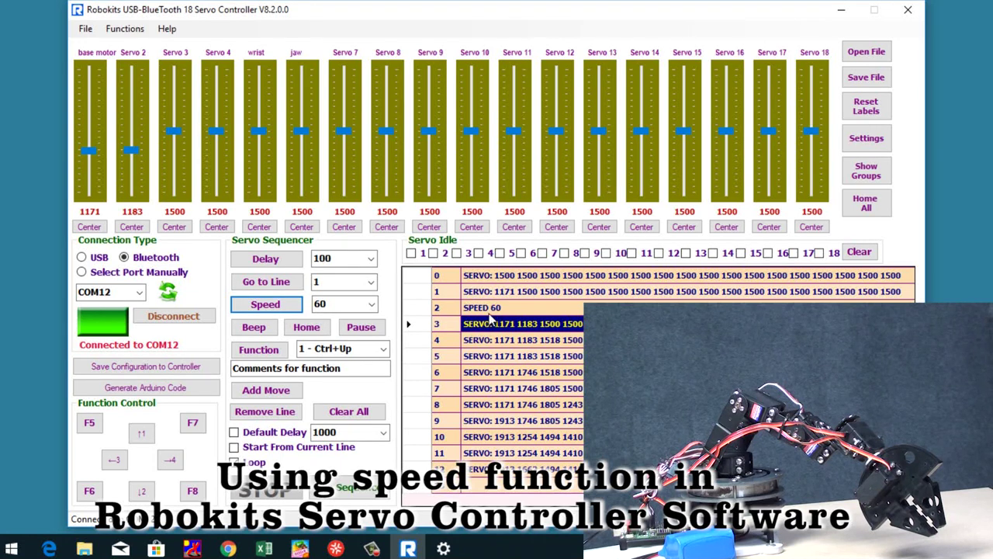
Step: Insert a speed command of 100 before the move on line 4
click(456, 342)
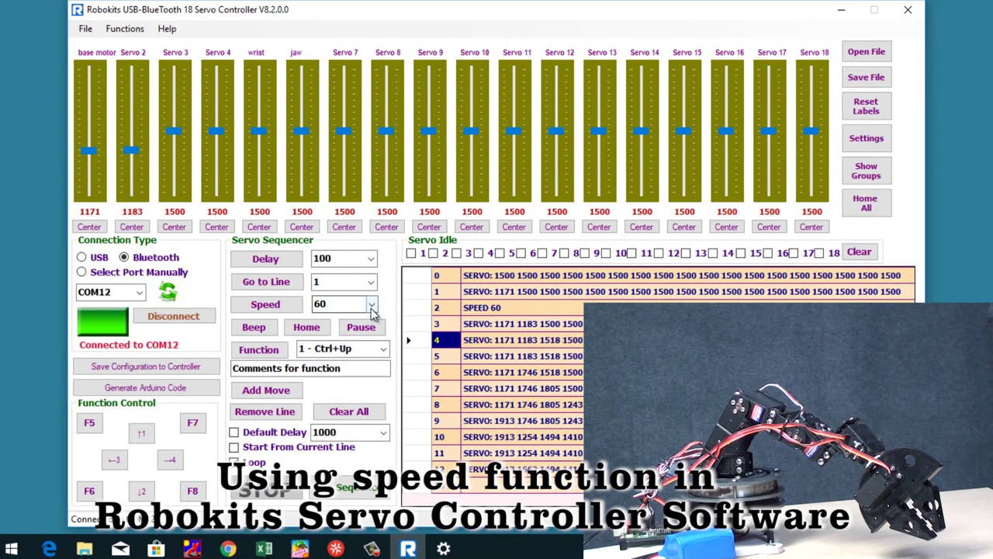
click(371, 306)
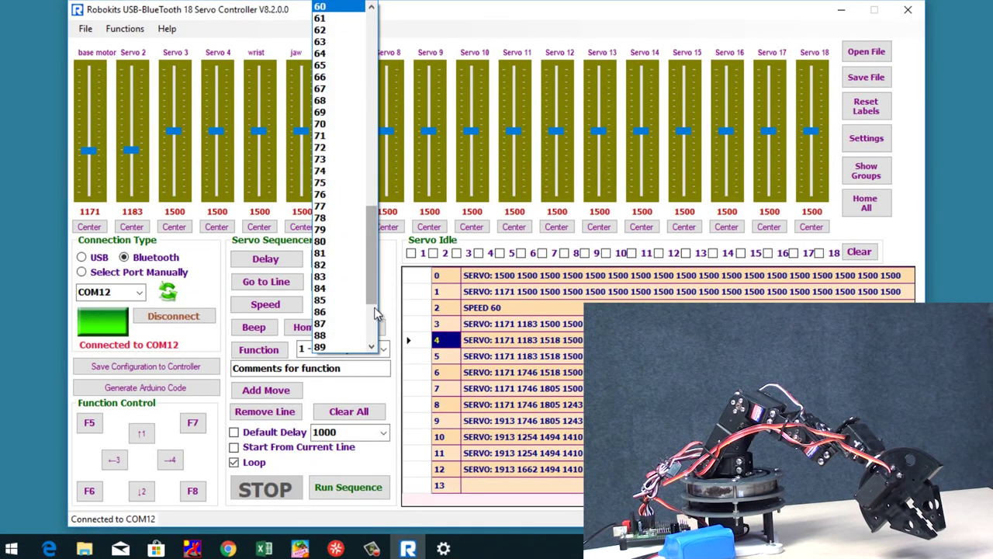
scroll(378, 313, down, 4)
click(326, 346)
click(271, 306)
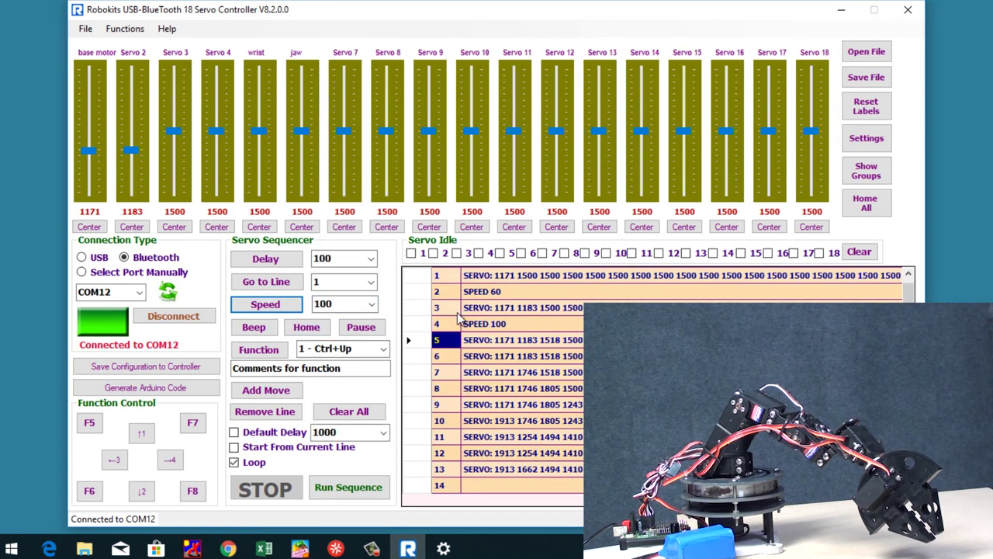
Step: Return the arm to the all-1500 position on line 0 and test-run the sequence with the speed commands, stopping it partway
click(493, 280)
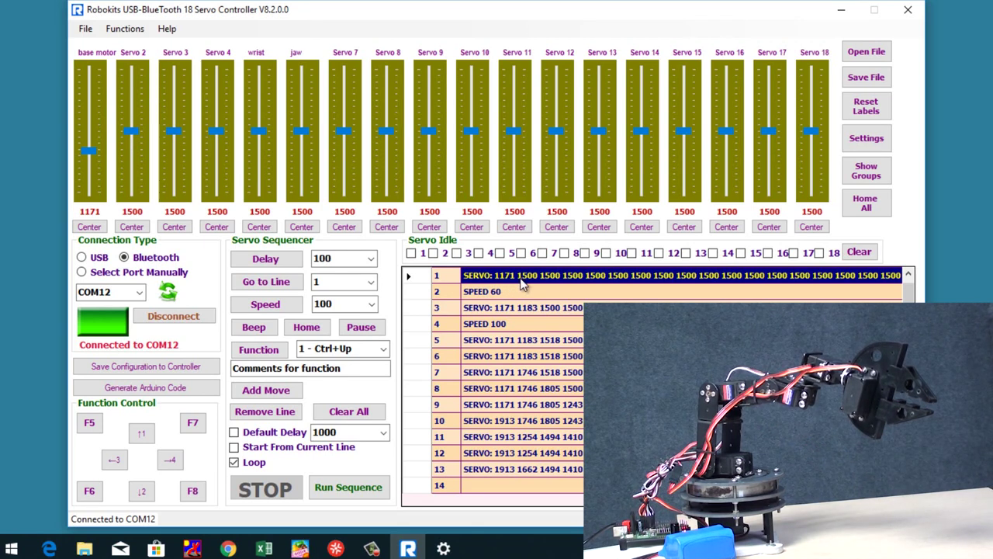
key(Insert)
click(522, 281)
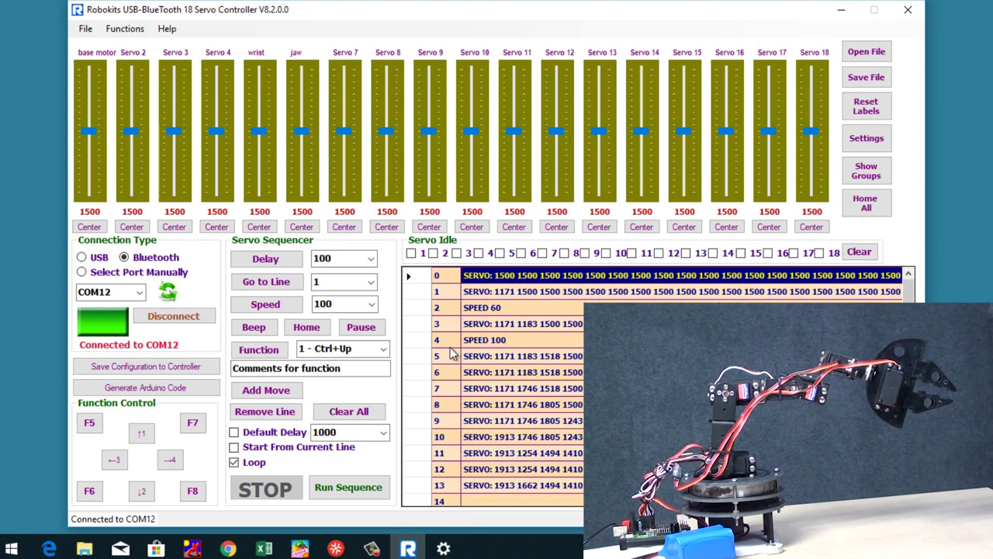
click(365, 484)
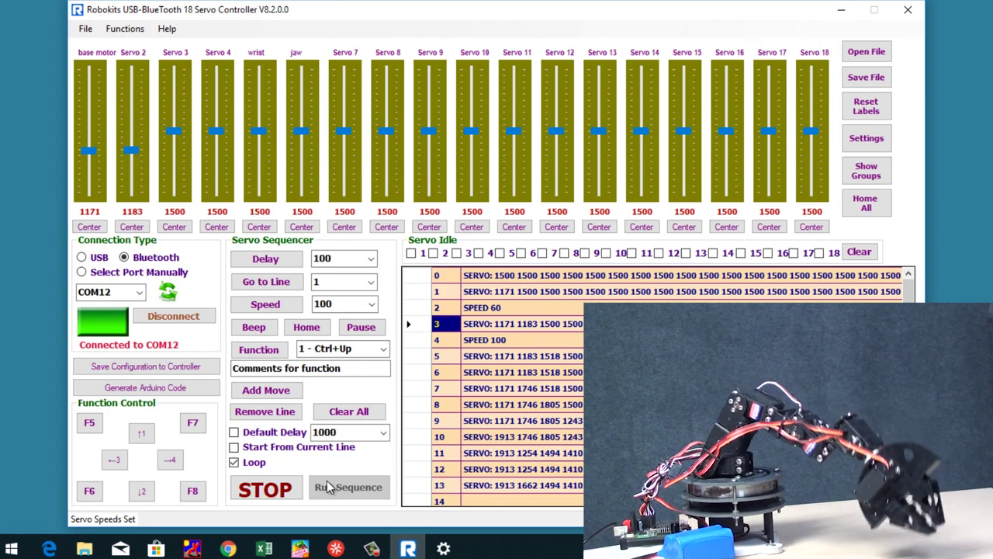
click(274, 485)
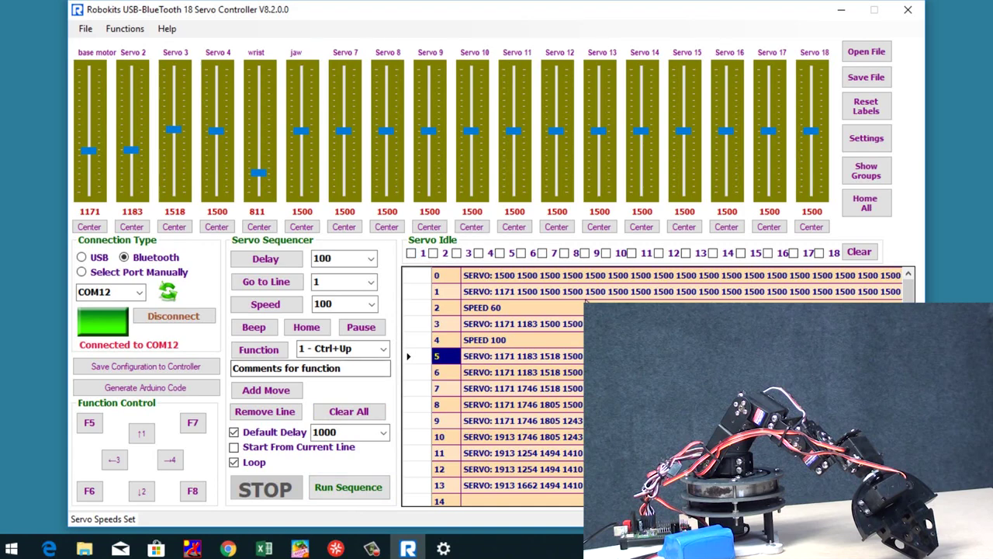
Step: Turn the default delay of 1000 back on and run the looping sequence from line 0
click(600, 280)
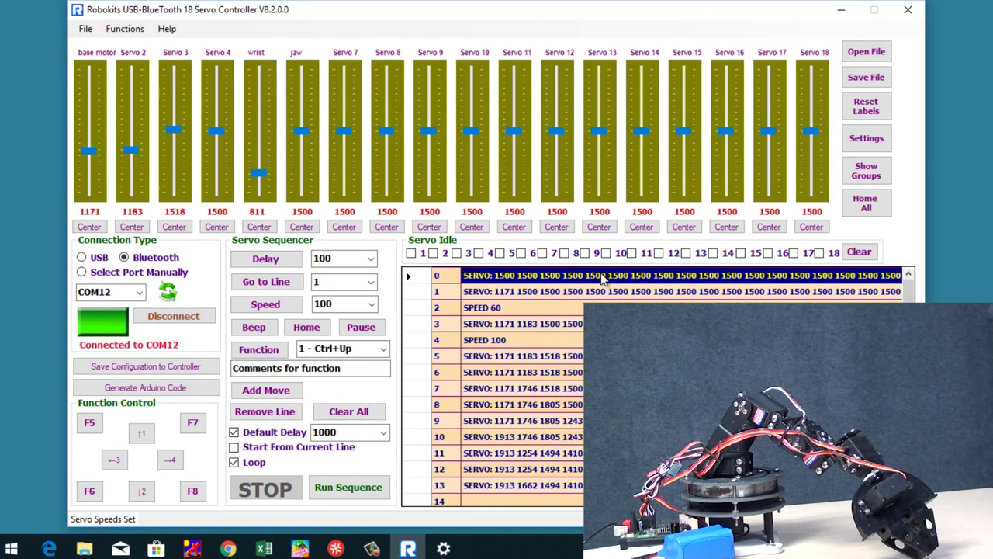
click(379, 486)
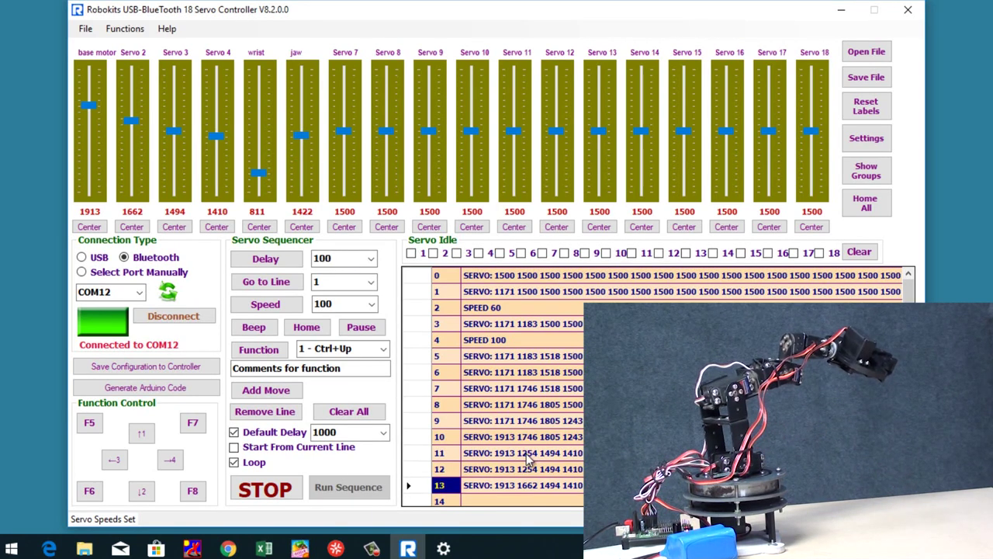
Step: Stop the running sequence and insert a speed command of 60 before the move on line 11
click(260, 497)
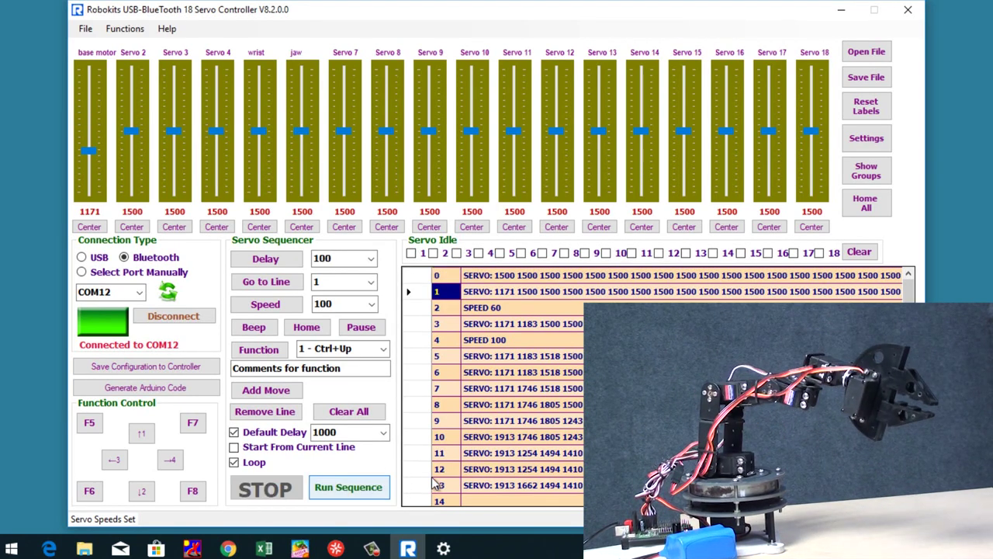
click(526, 457)
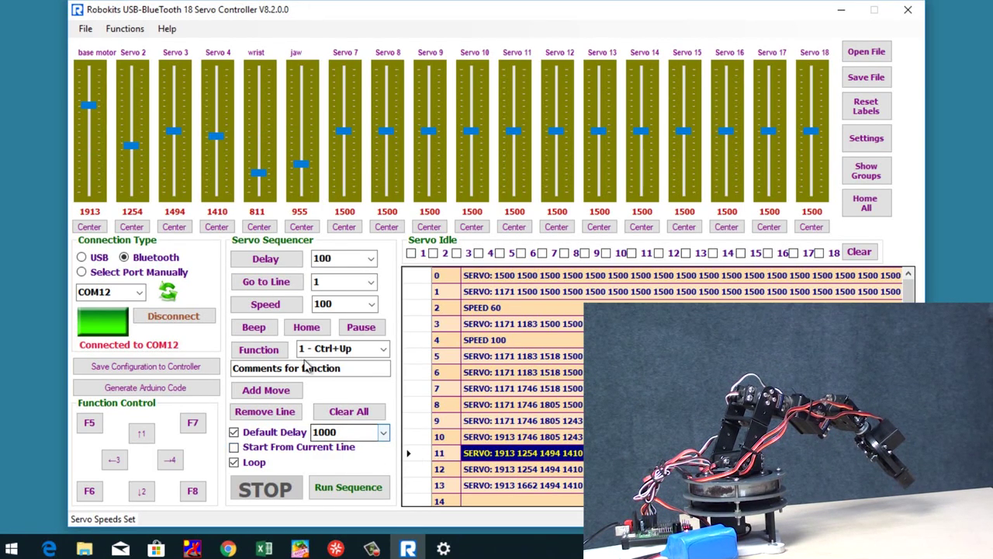
click(371, 305)
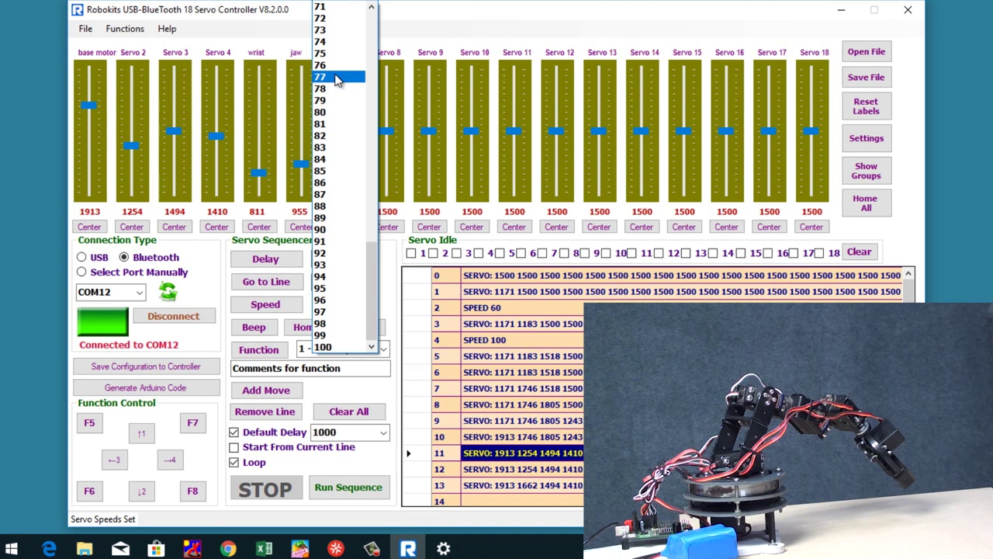
scroll(338, 81, up, 4)
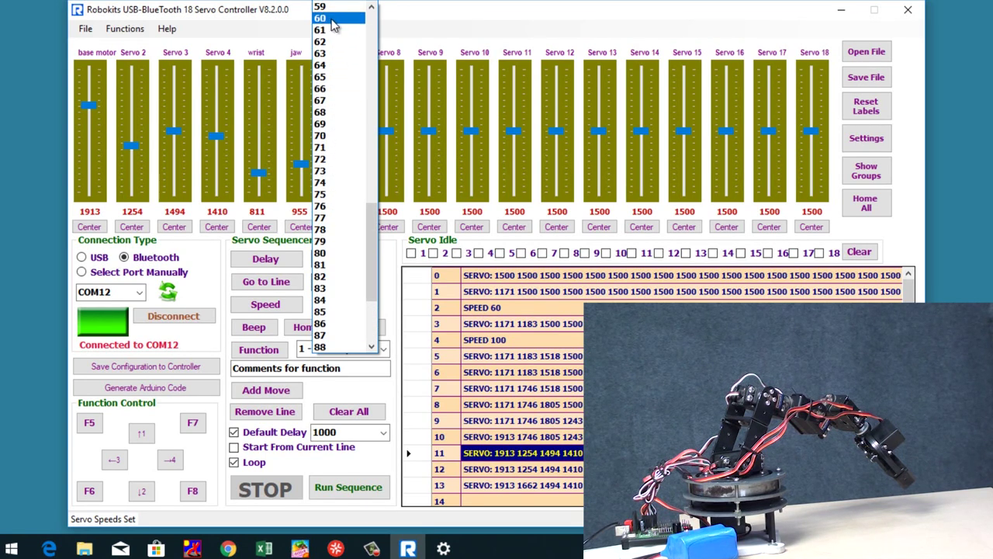
click(332, 18)
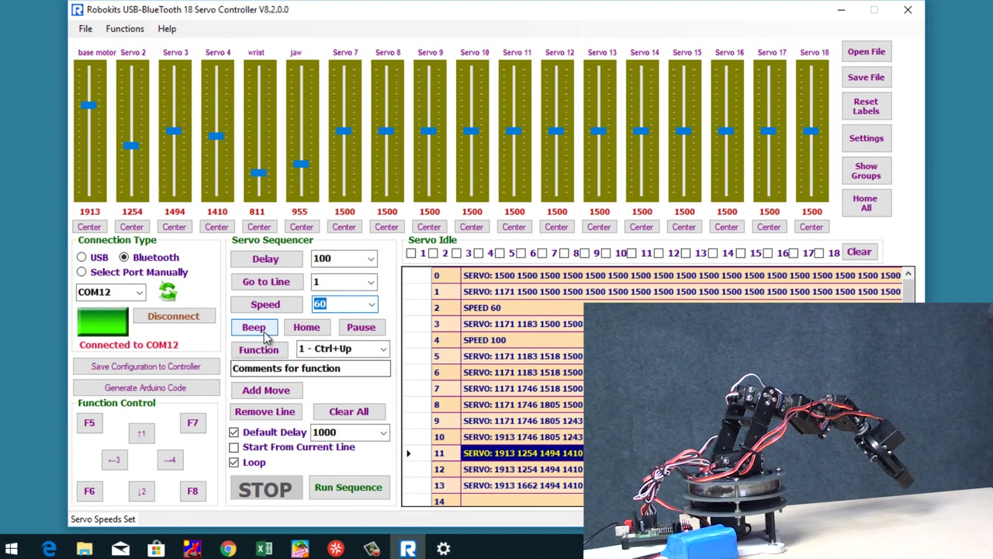
click(265, 411)
click(292, 305)
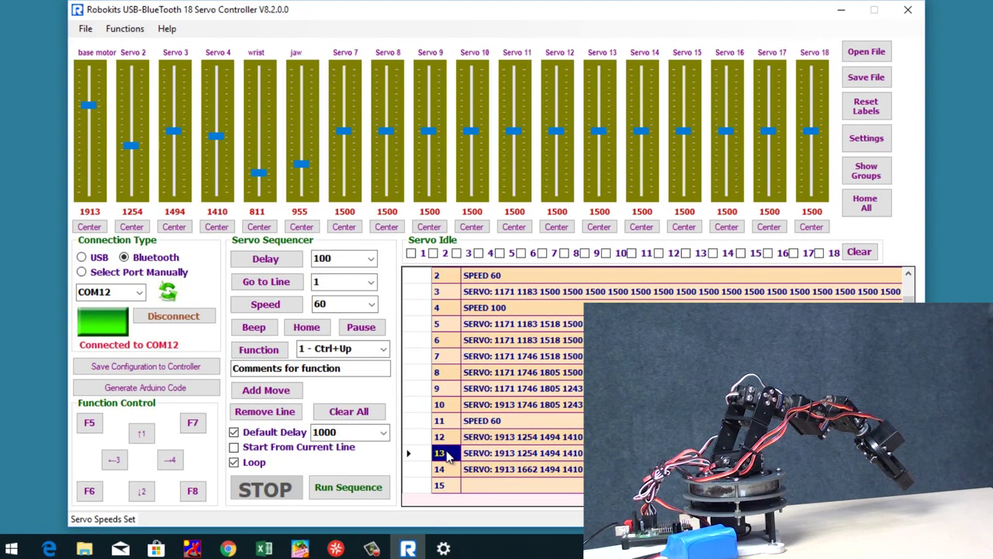
Step: Insert a speed command of 100 before the move on line 13
click(373, 304)
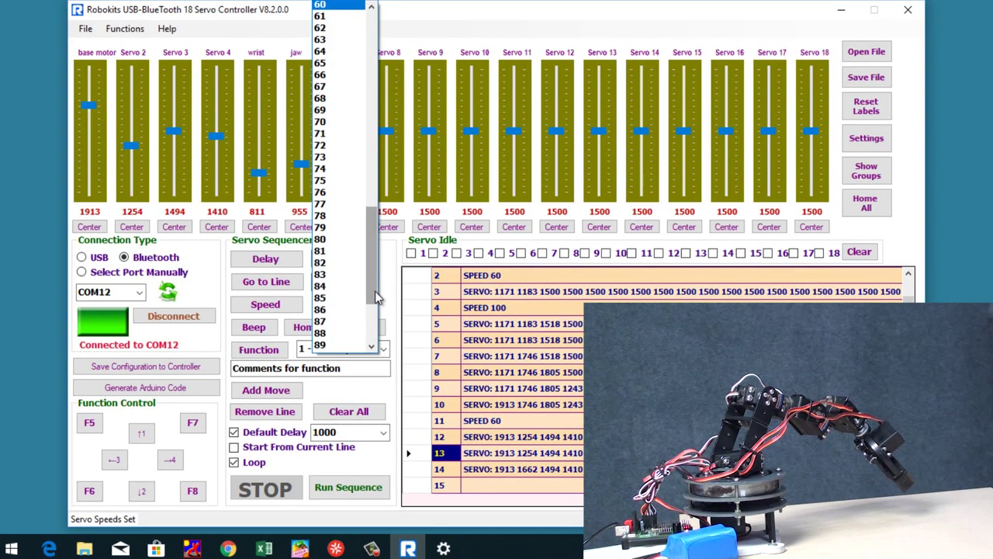
drag(375, 298, 375, 342)
click(334, 345)
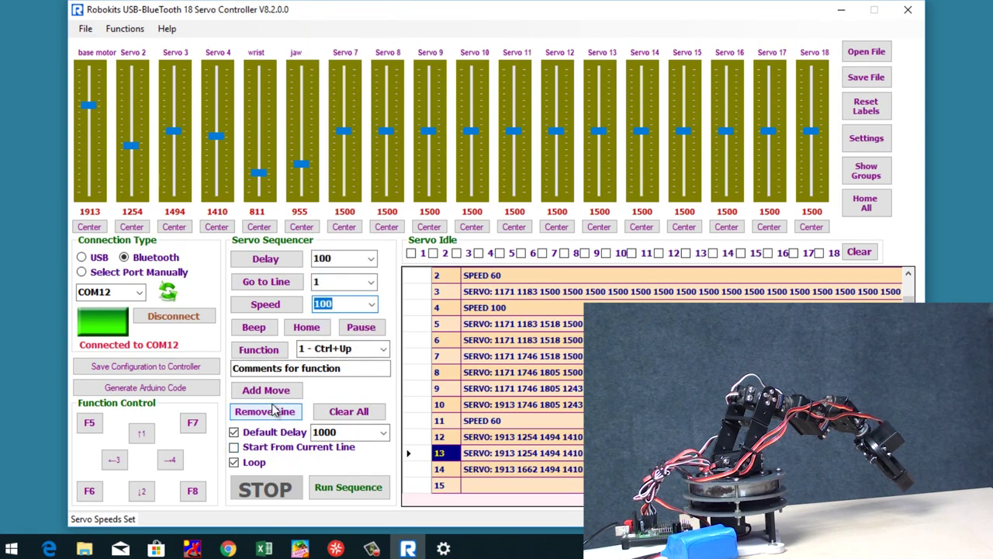
click(266, 304)
scroll(494, 454, up, 1)
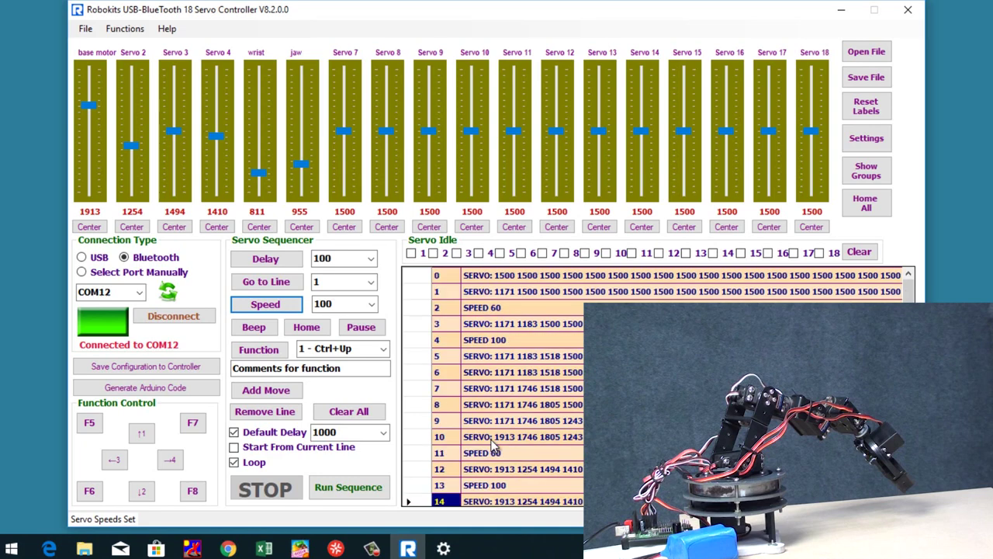
Step: Return the arm to the all-1500 position on line 0 and run the looping sequence with the added speed changes
click(489, 280)
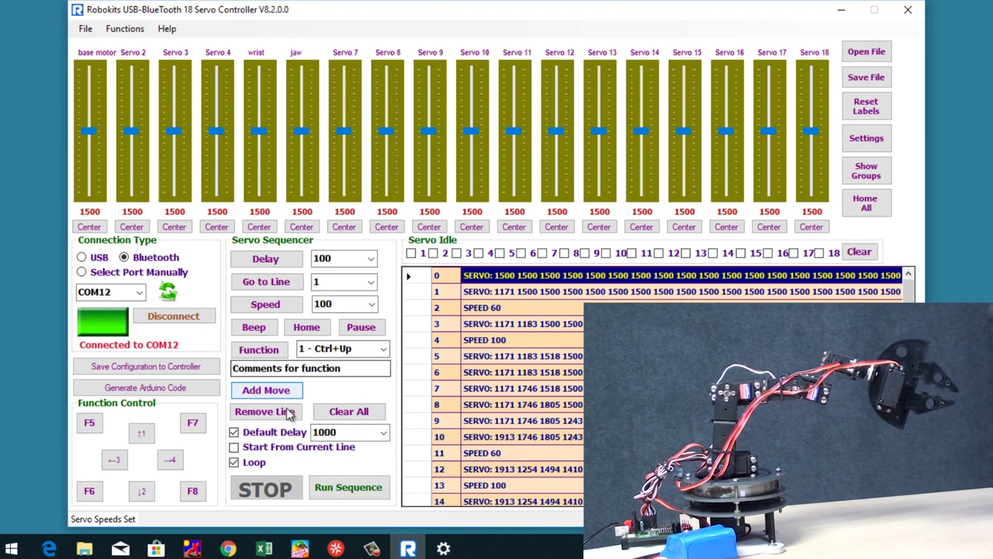
click(341, 489)
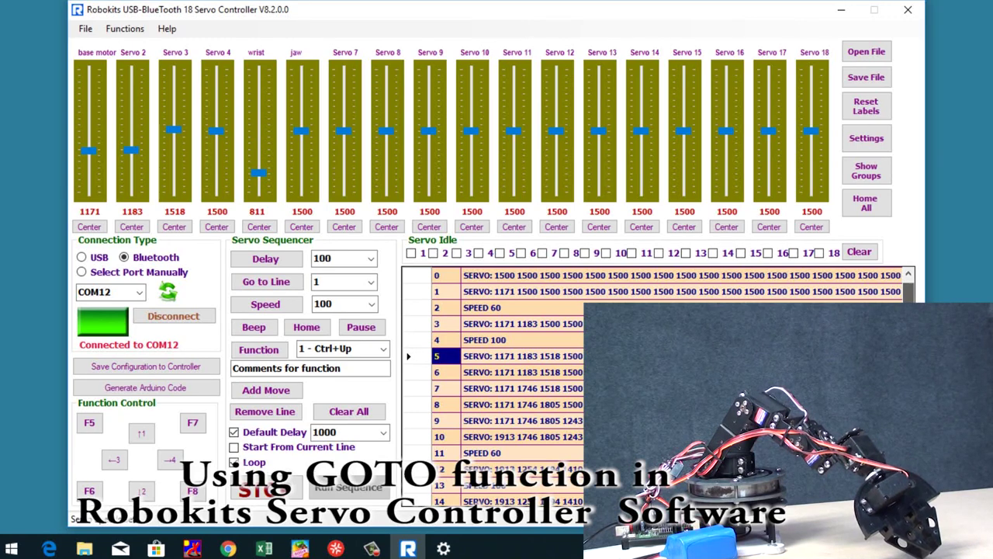
scroll(536, 310, up, 1)
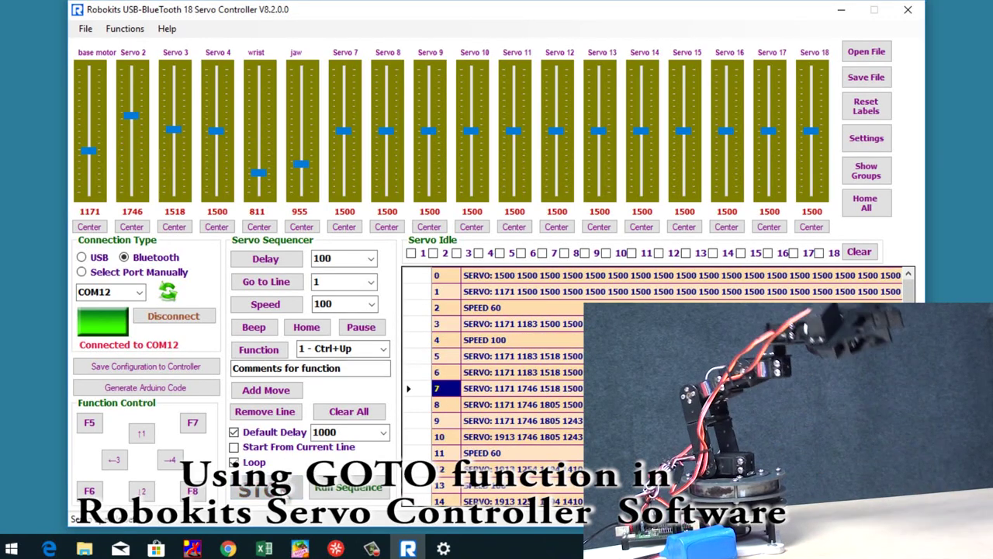
Step: Move the arm to the positions on lines 0 and 1, and add a go-to command targeting line 1 on empty line 16
click(533, 276)
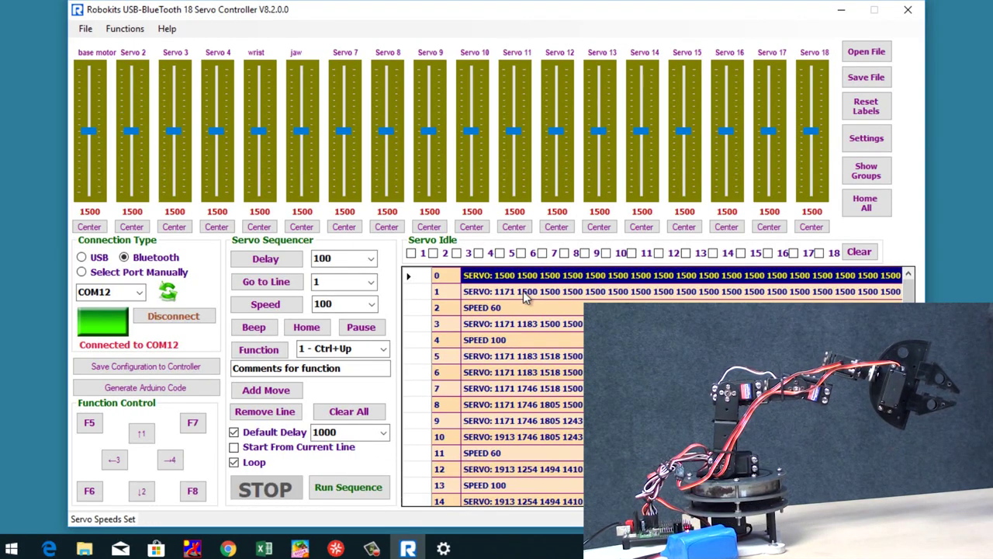
click(524, 294)
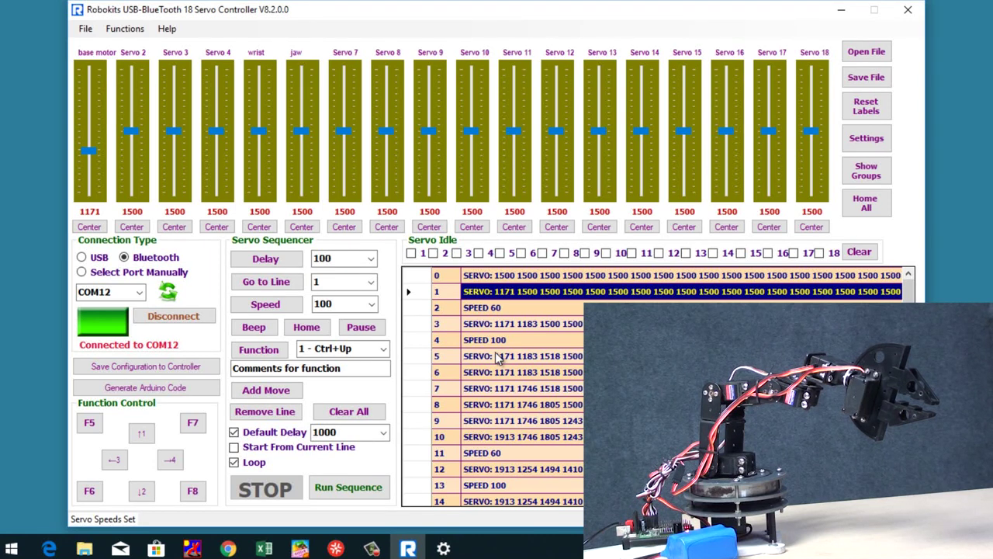
scroll(498, 326, down, 1)
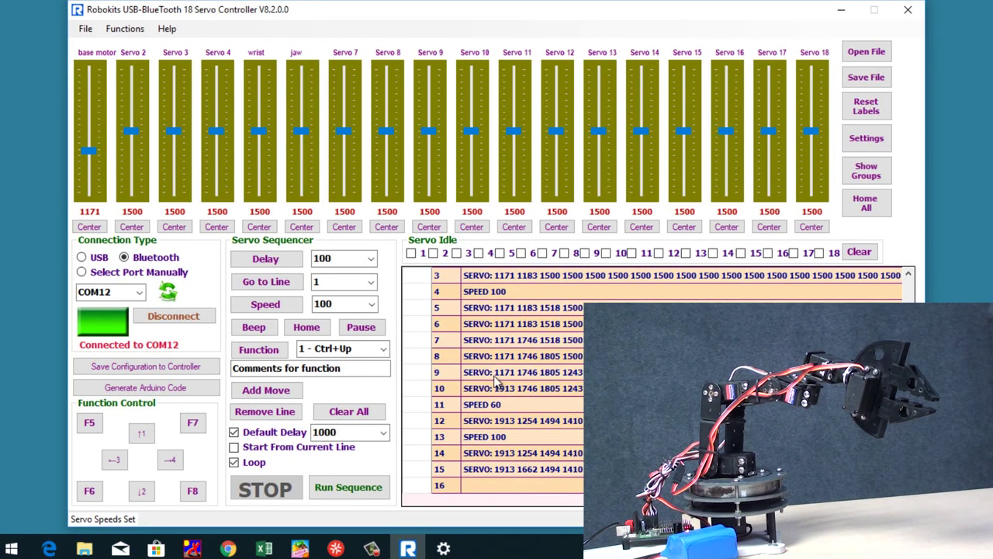
click(479, 488)
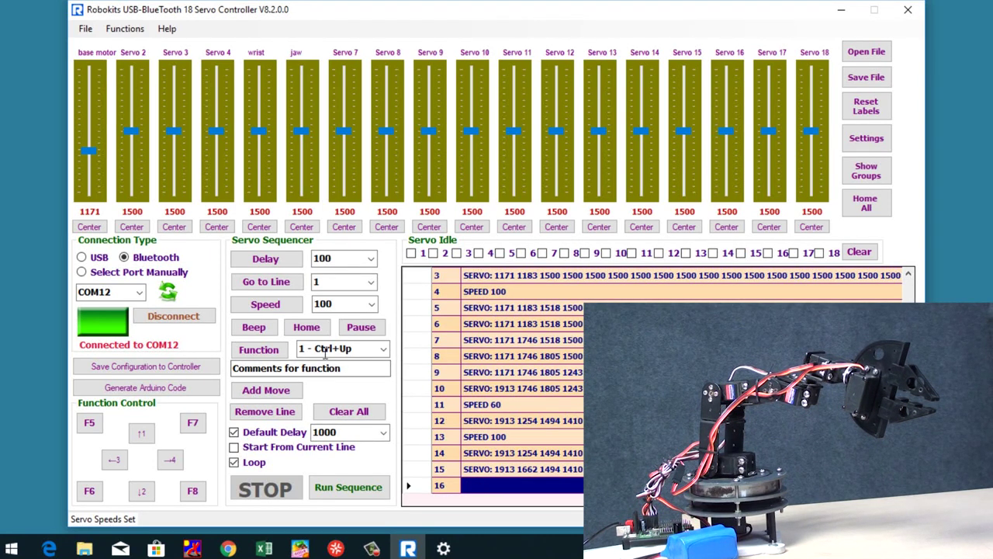
click(268, 285)
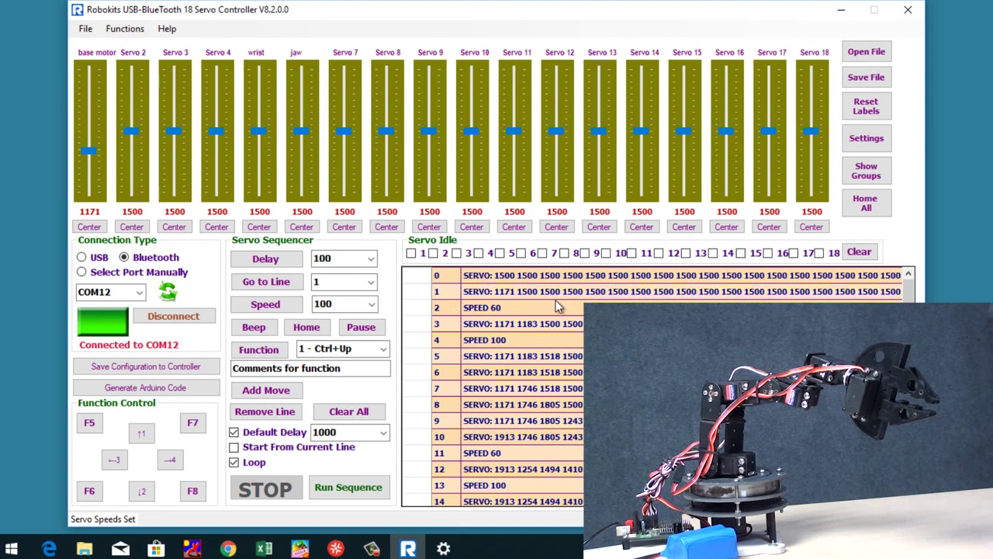
Step: Test-run the sequence with the go-to command from line 0, then stop it
click(455, 281)
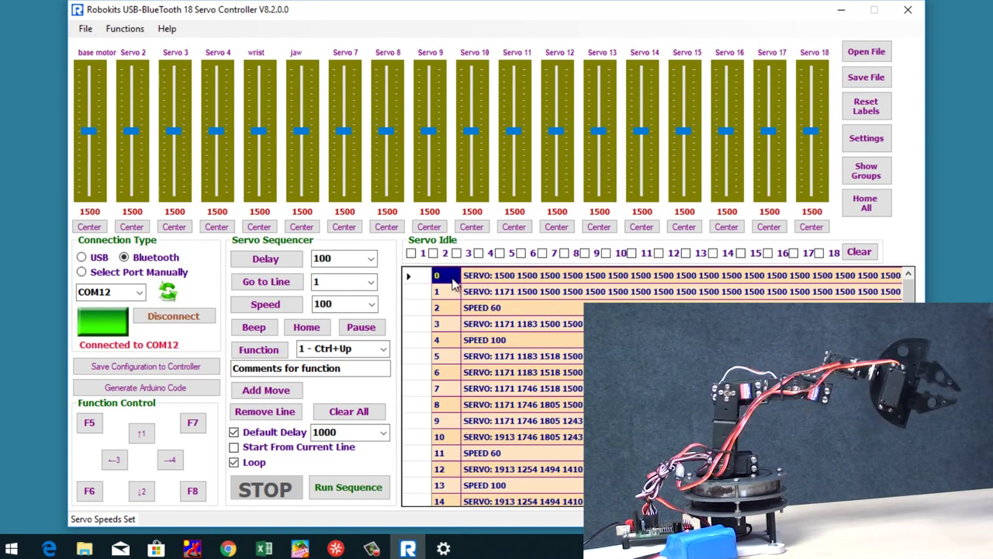
click(323, 489)
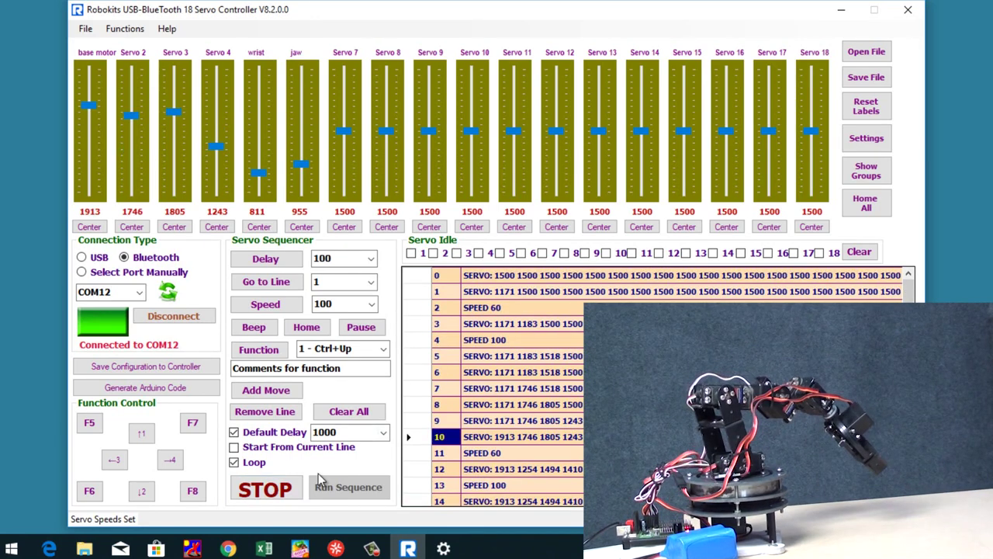
click(277, 494)
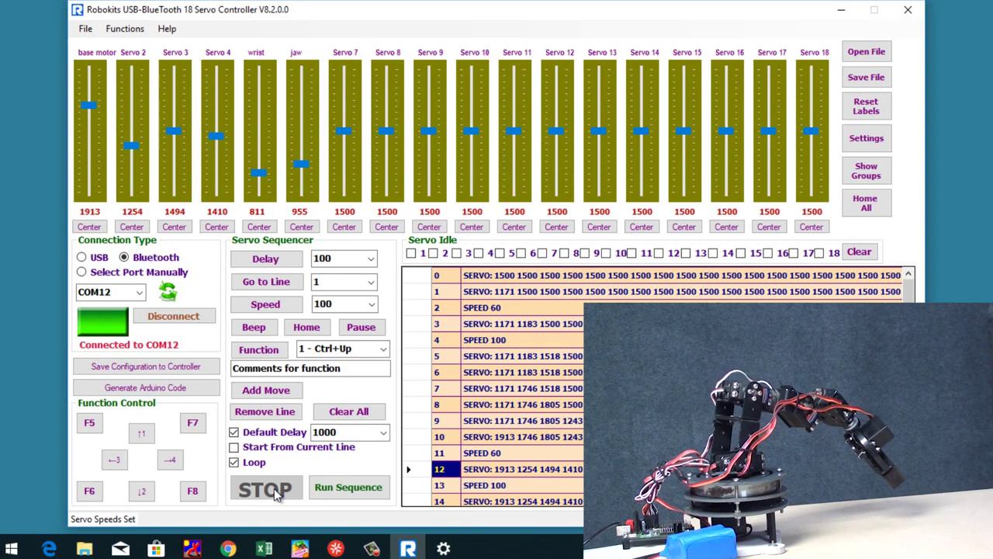